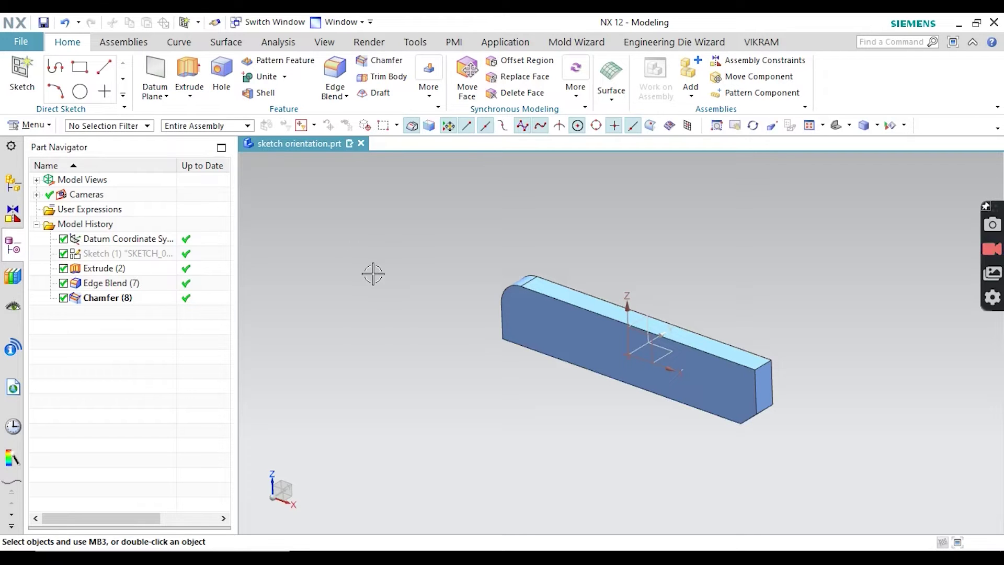
left_click(21, 80)
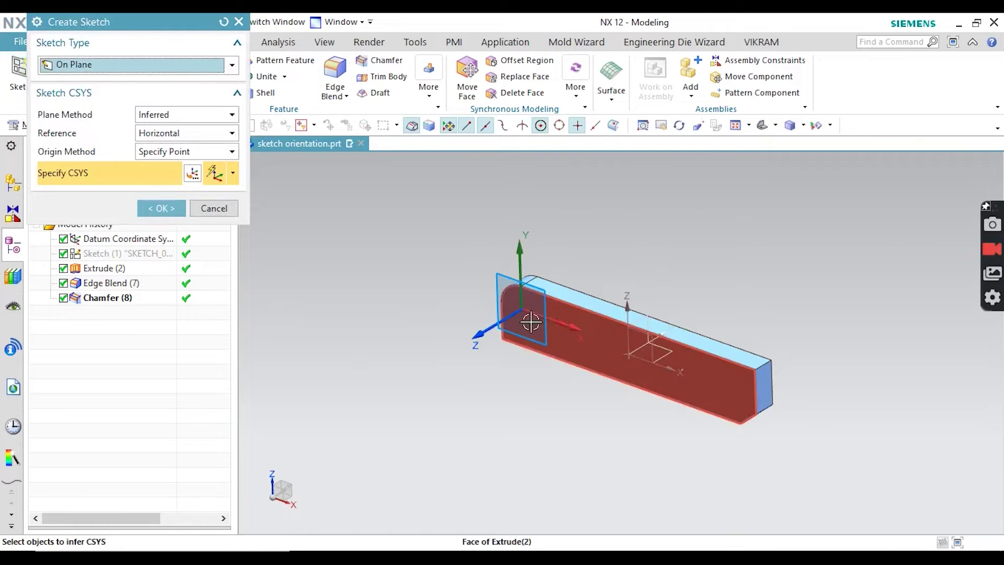
left_click(593, 341)
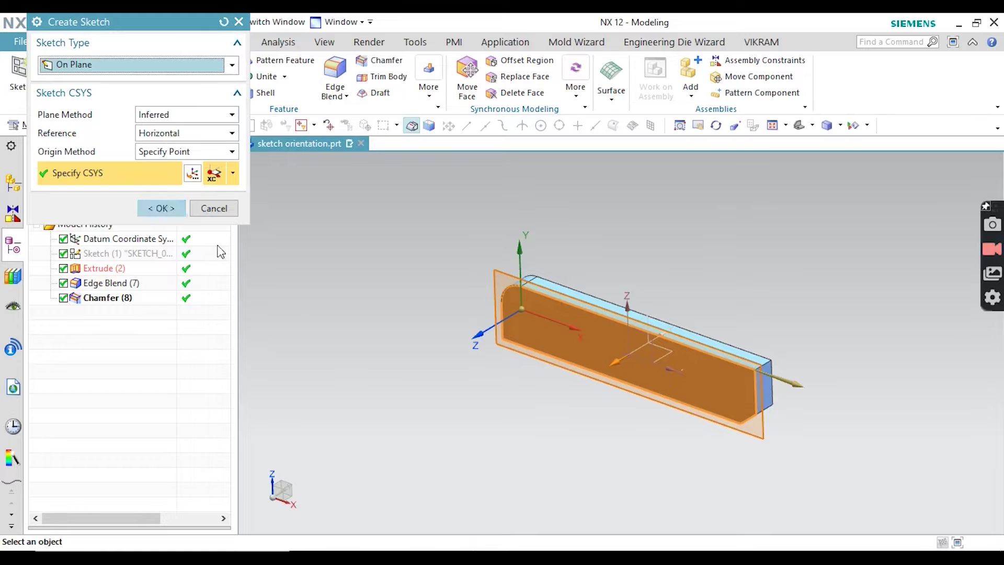
left_click(212, 207)
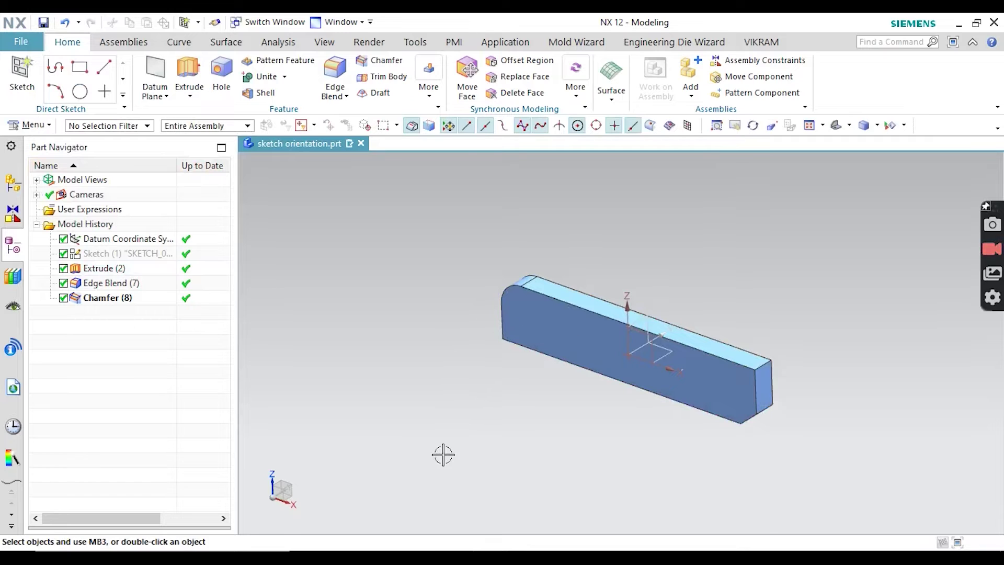
left_click_drag(447, 453, 738, 457)
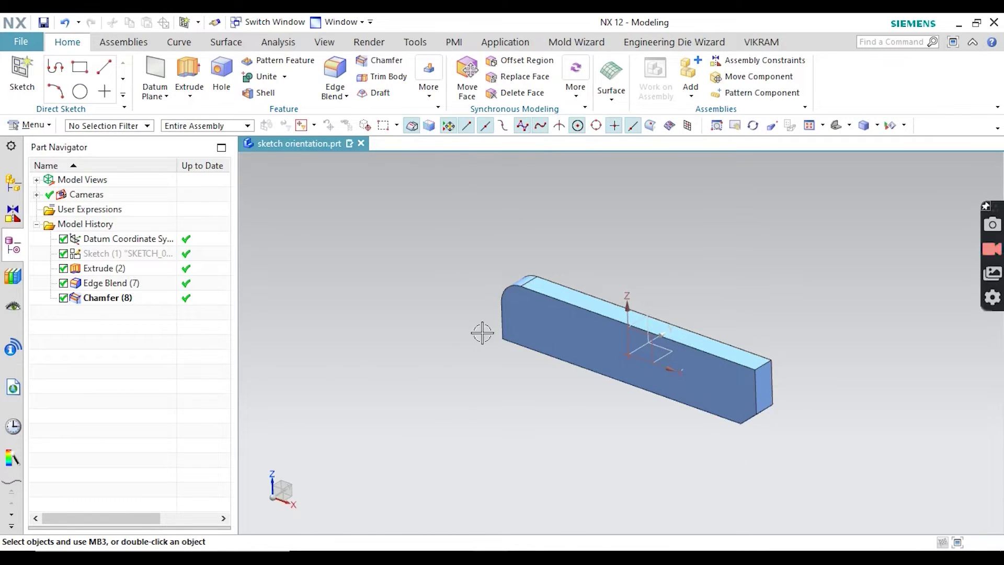
left_click_drag(425, 420, 652, 444)
left_click_drag(405, 436, 643, 437)
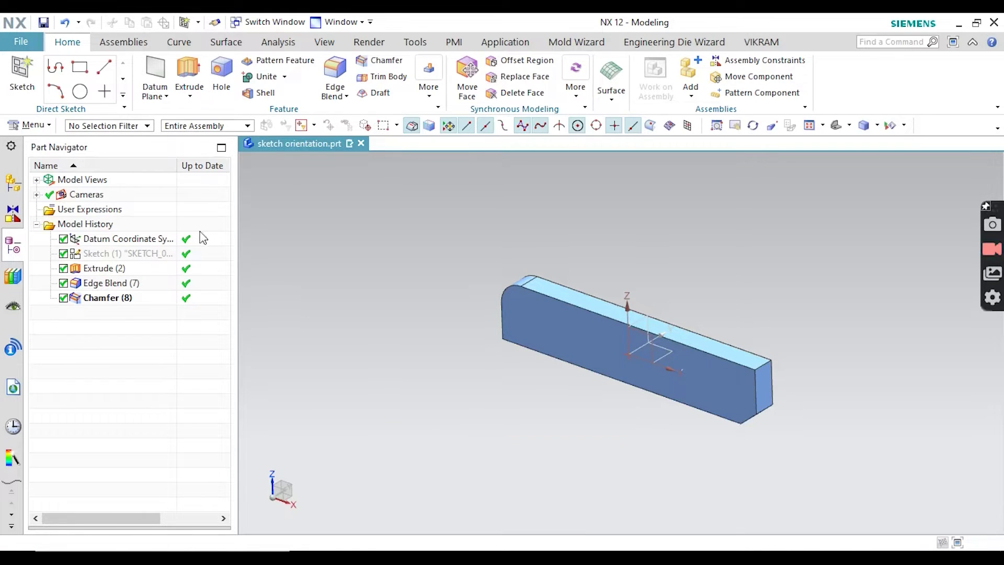
Step: Create an empty on-plane sketch on the block's long front face with the inferred default orientation, and finish it
left_click(20, 74)
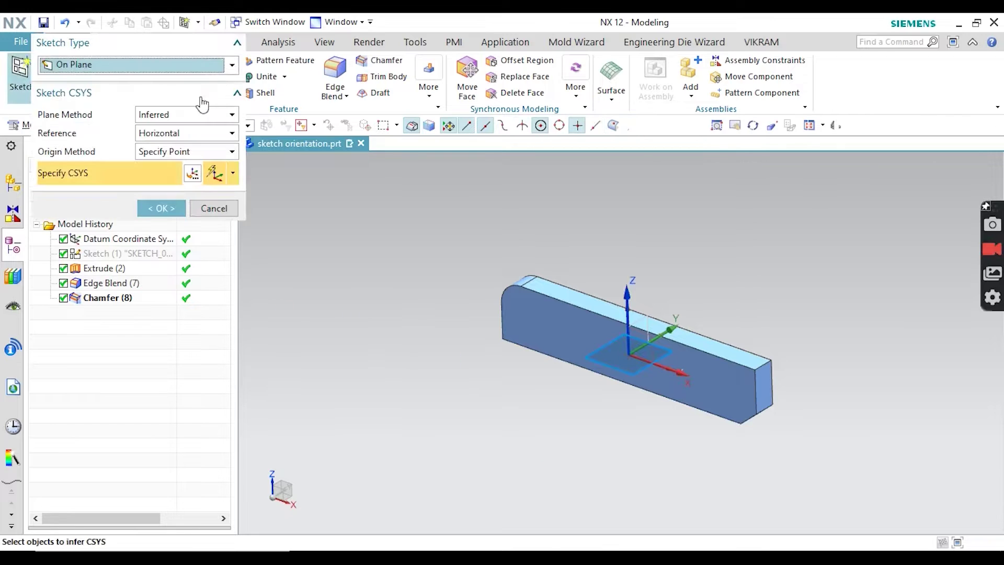
left_click(568, 331)
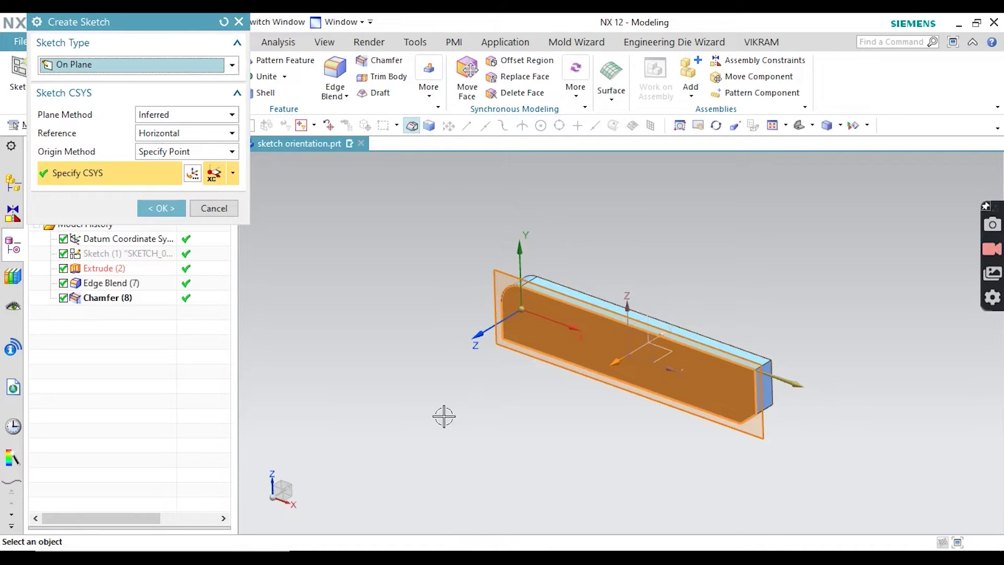
left_click(159, 208)
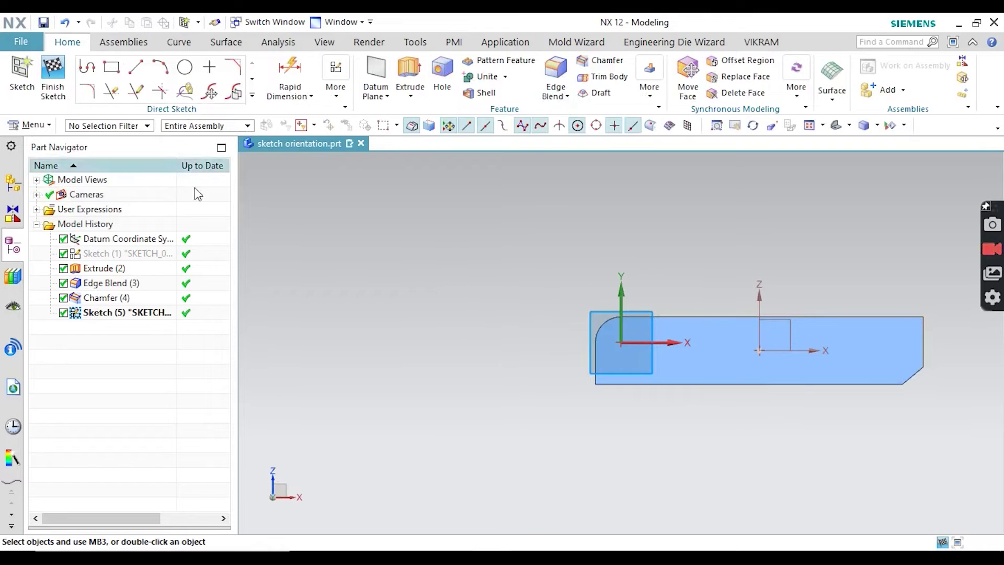
left_click(59, 79)
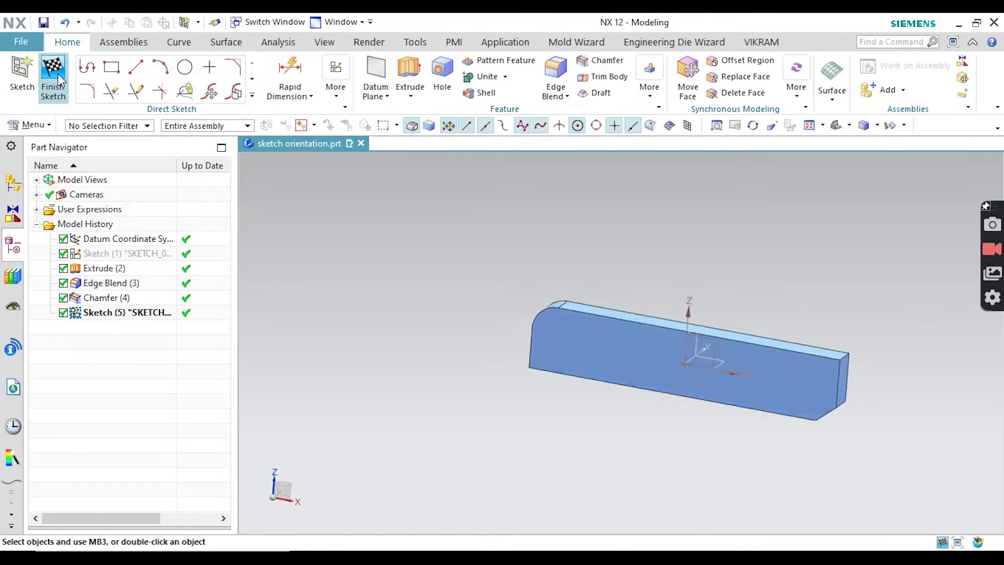
Step: Create a second empty sketch on the same front face, keeping the inferred orientation, and finish it
left_click(23, 73)
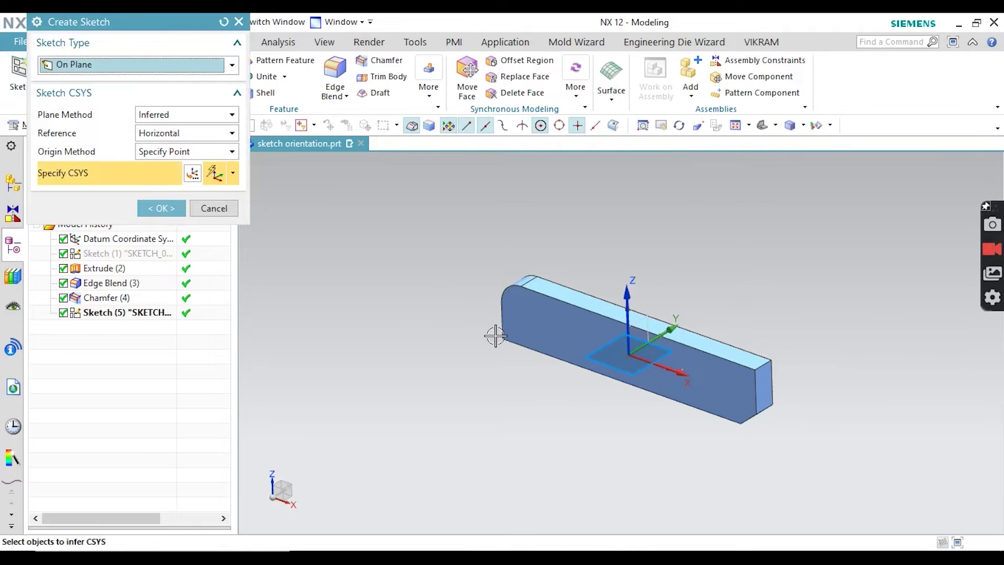
left_click(546, 327)
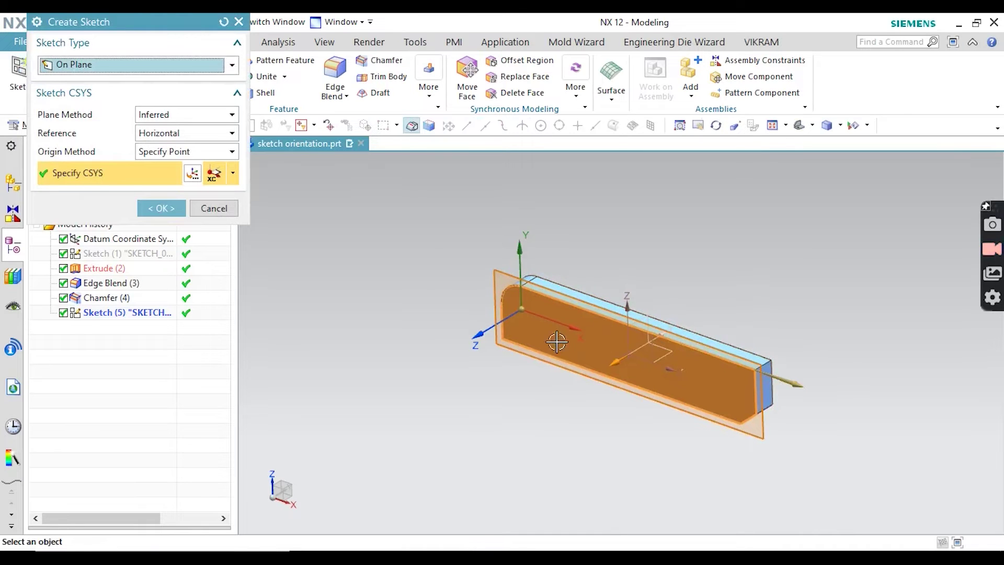
left_click(161, 208)
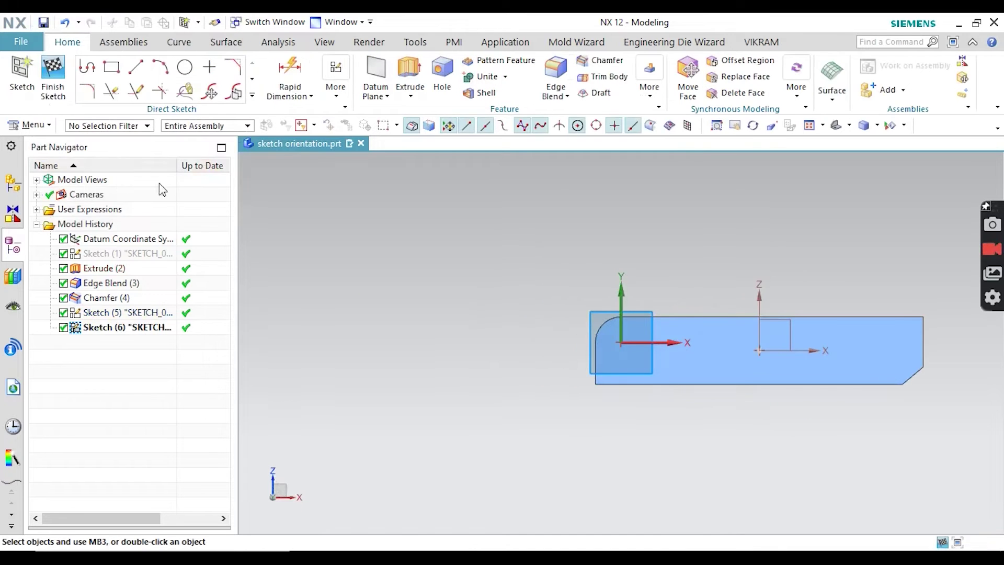
left_click(52, 74)
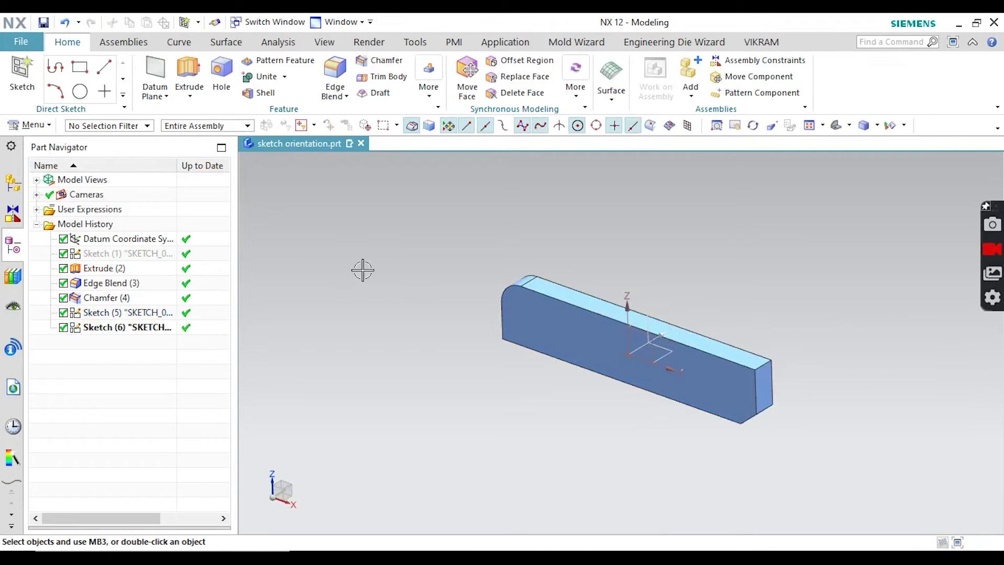
Step: Create a sketch on the front face with its horizontal reference direction reversed, and finish it without geometry
left_click(21, 70)
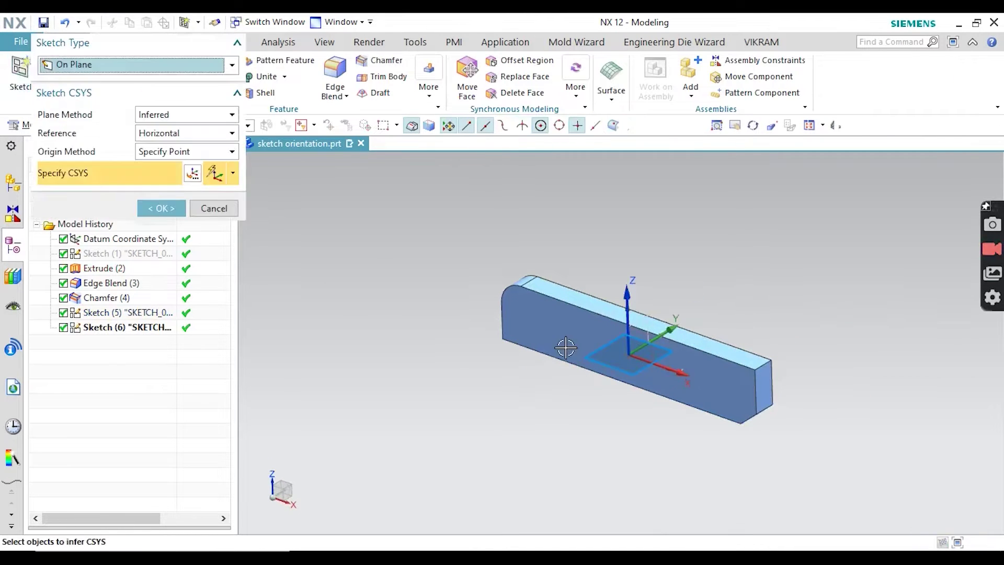
left_click(624, 352)
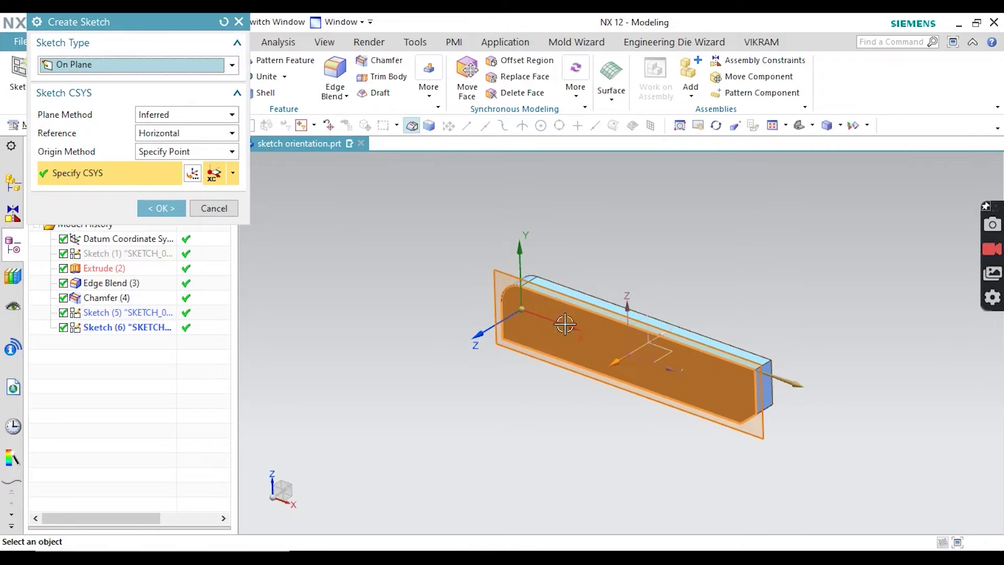
double_click(789, 386)
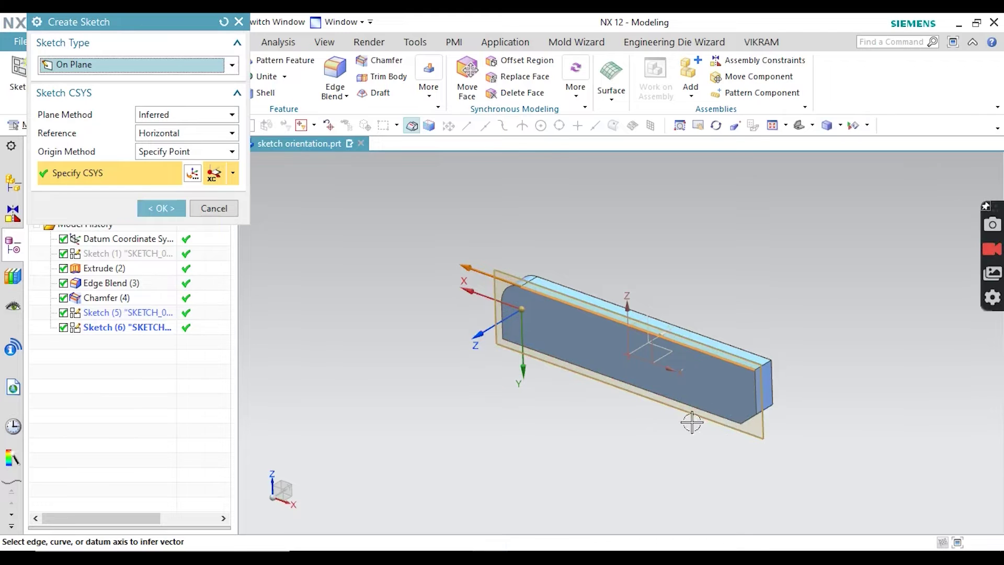
left_click(165, 209)
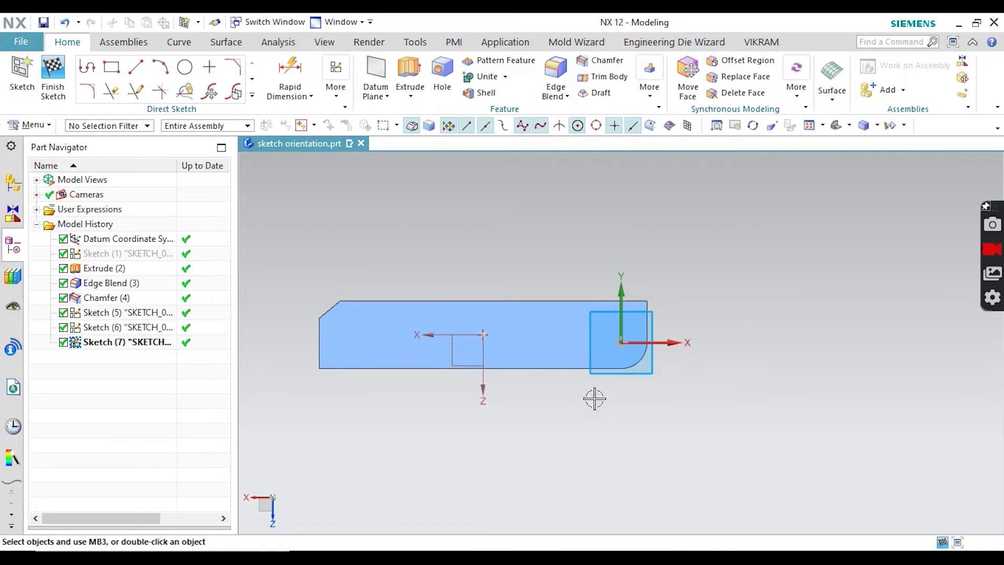
left_click(52, 79)
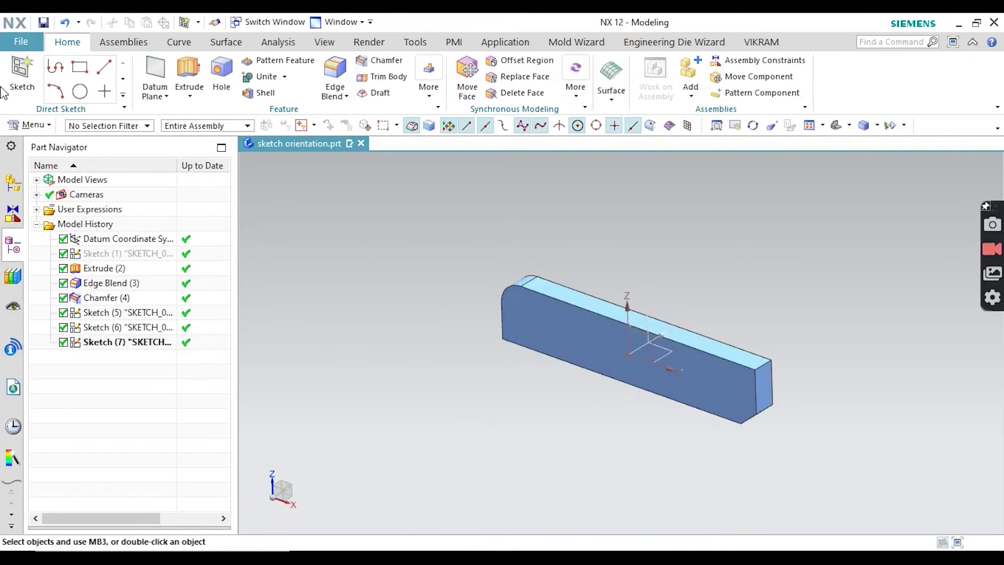
Step: Create another empty sketch on the front face, again reversing the horizontal reference direction, and finish it
left_click(14, 84)
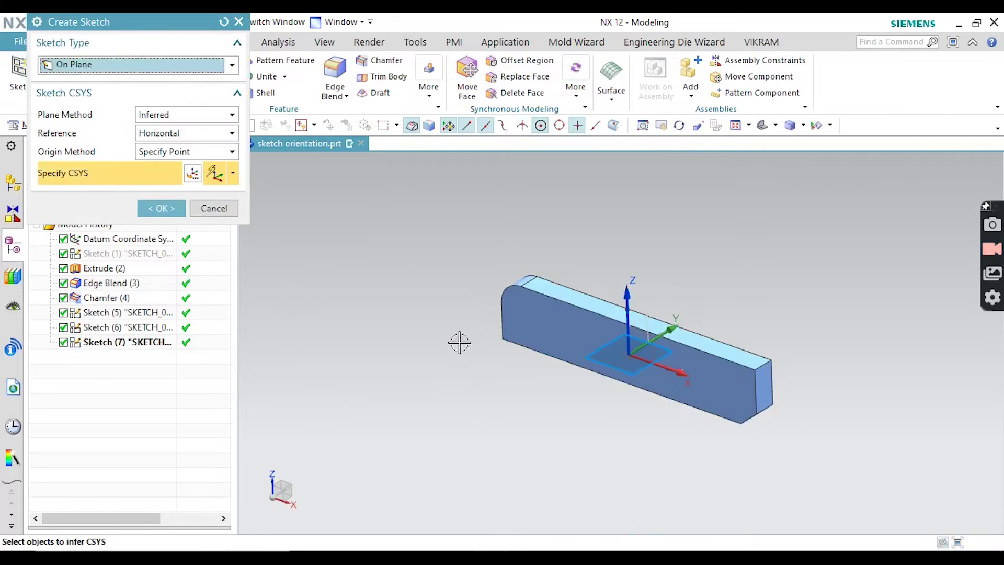
left_click(554, 332)
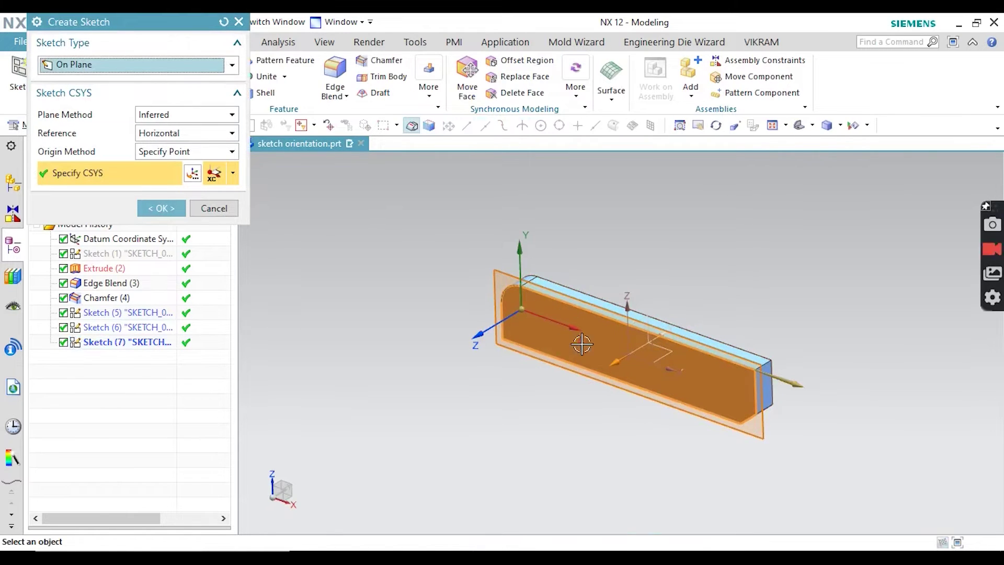
double_click(795, 382)
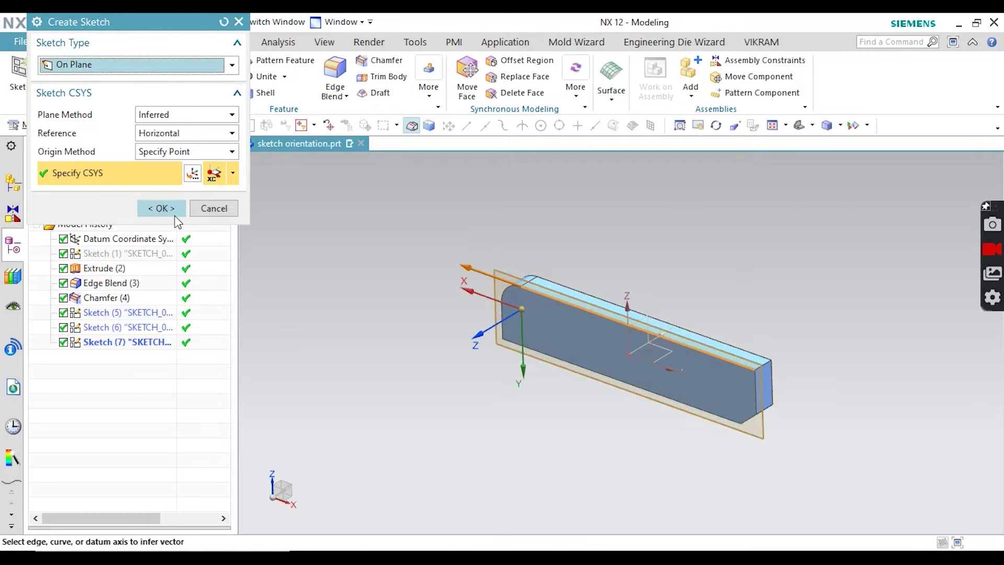
left_click(171, 209)
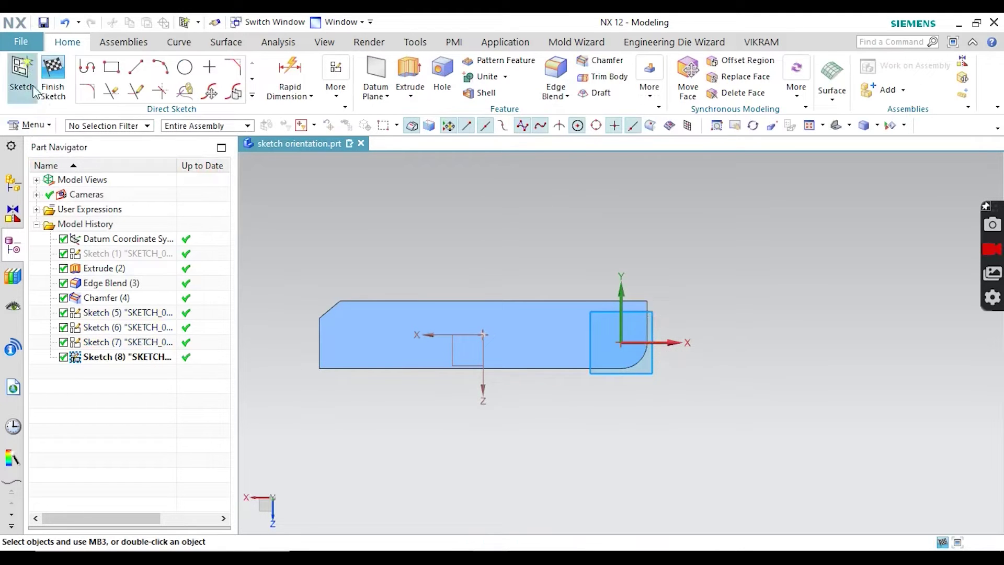
left_click(53, 76)
left_click_drag(495, 302, 523, 313)
mouse_move(761, 330)
left_mouse_down()
mouse_move(779, 431)
mouse_move(773, 335)
left_mouse_up()
left_click_drag(492, 265, 510, 276)
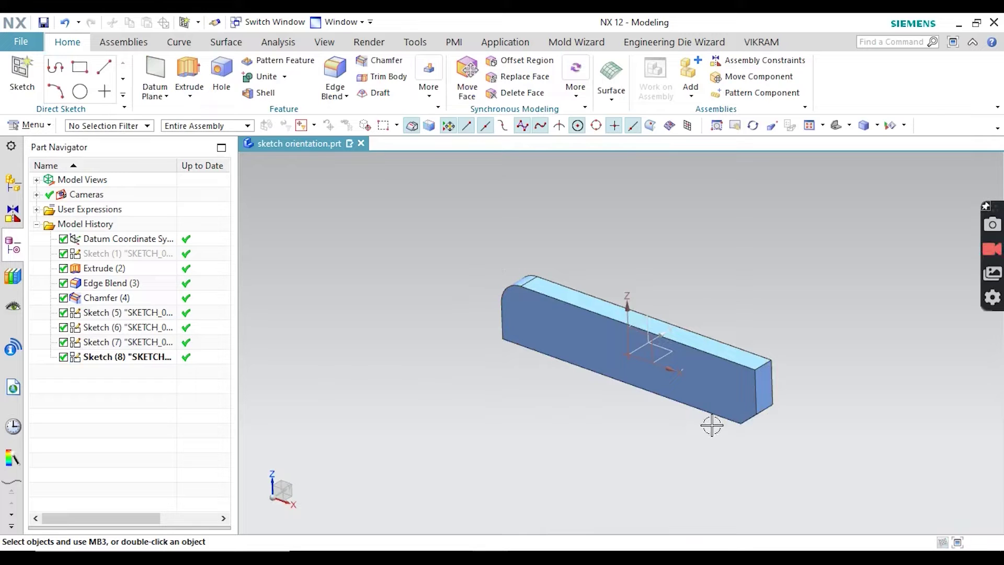
left_click_drag(747, 454, 723, 417)
Step: Add one more empty sketch on the front face with the X axis reversed, and finish it
left_click(21, 81)
left_click(511, 335)
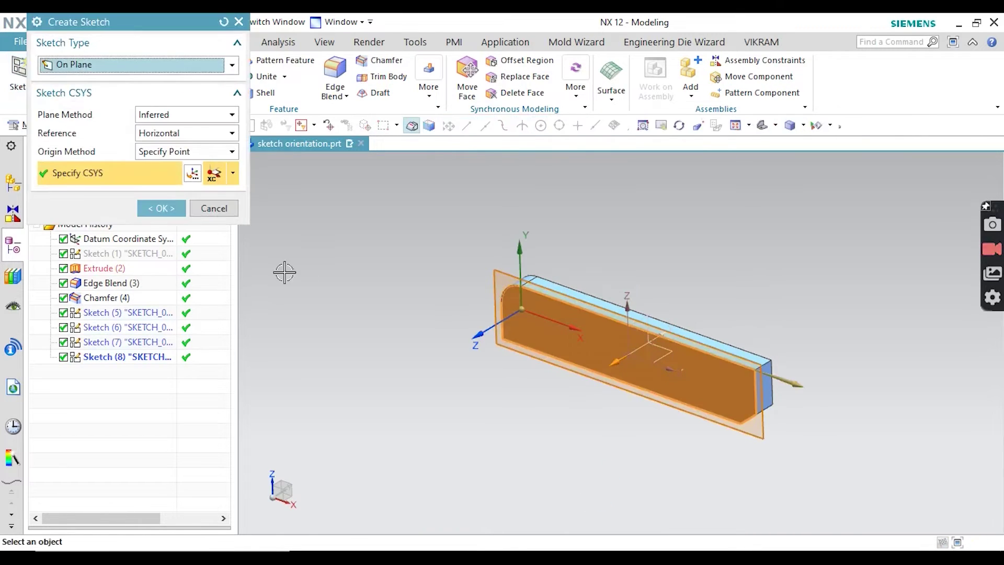
left_click(158, 209)
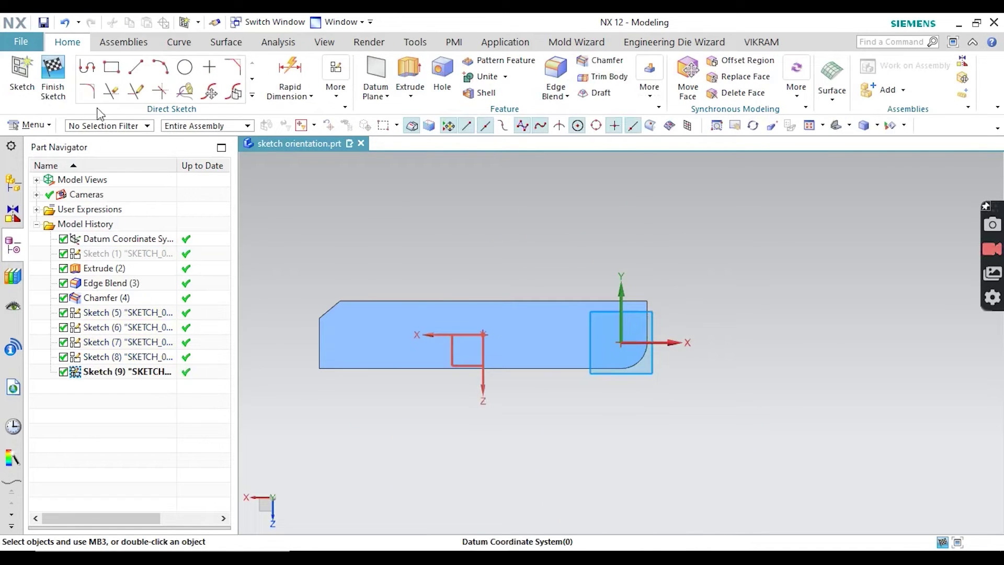
left_click(53, 79)
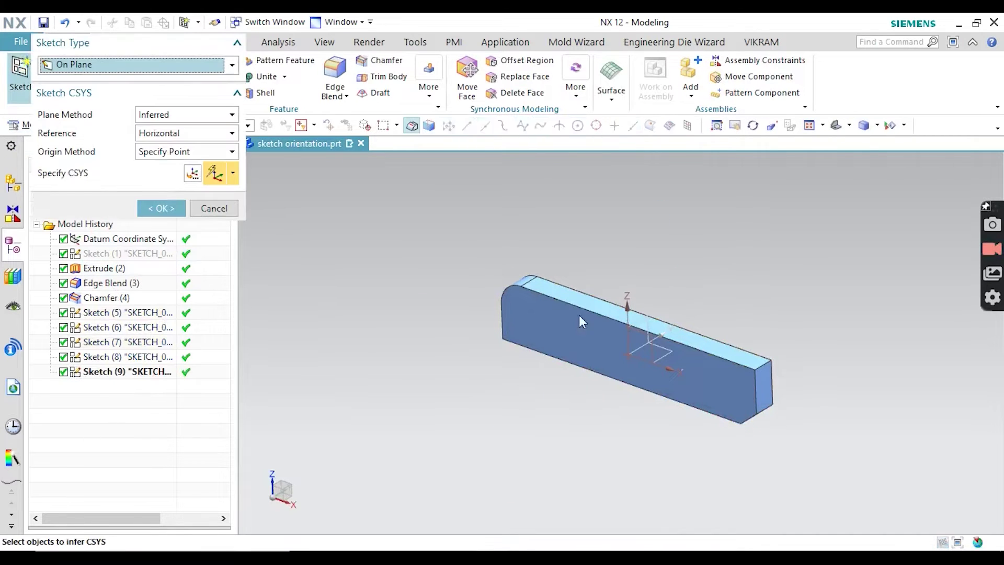
Step: Create a sketch on the front face with the plane normal reversed to point into the block, and finish it
left_click(595, 362)
left_click(594, 362)
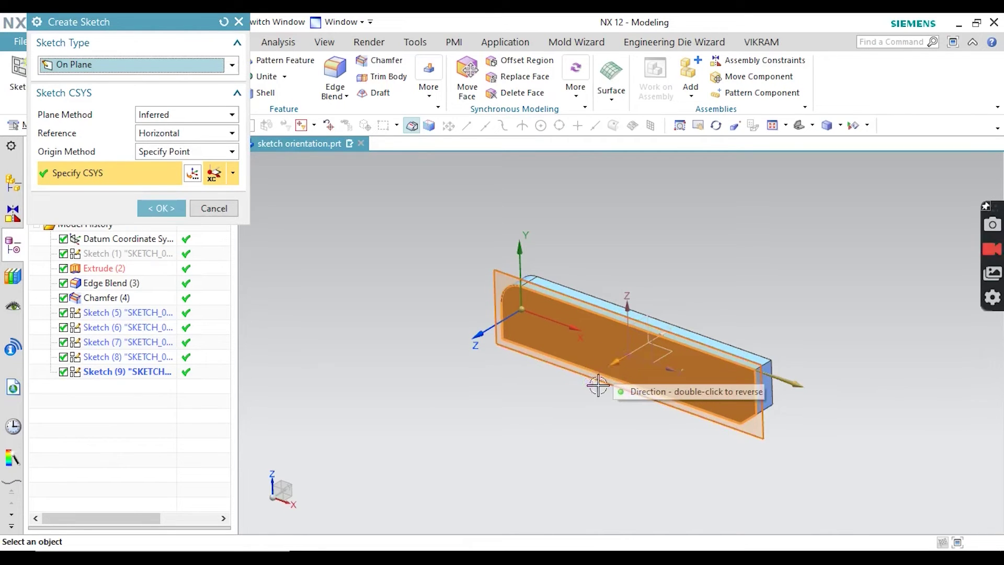
double_click(612, 362)
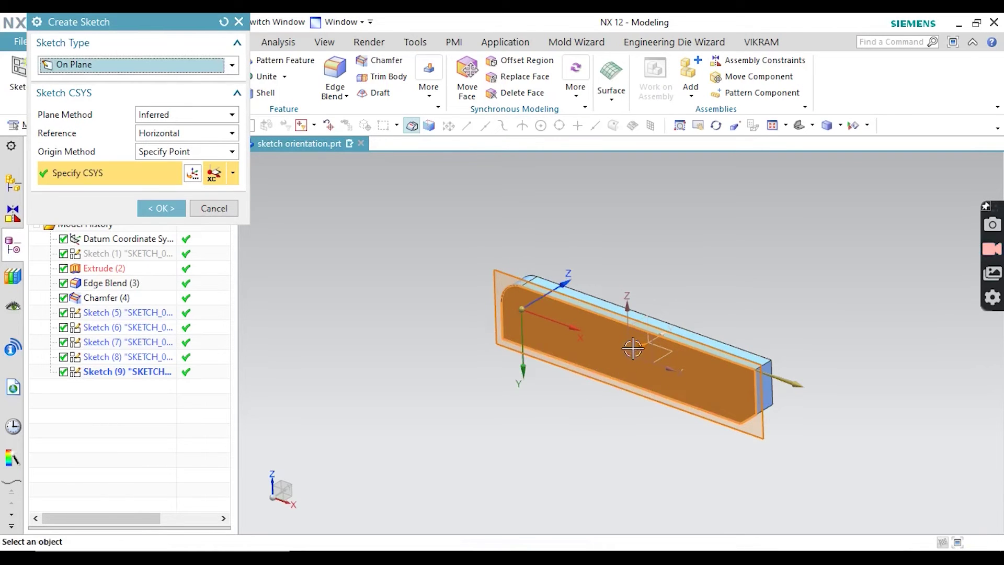
left_click(162, 209)
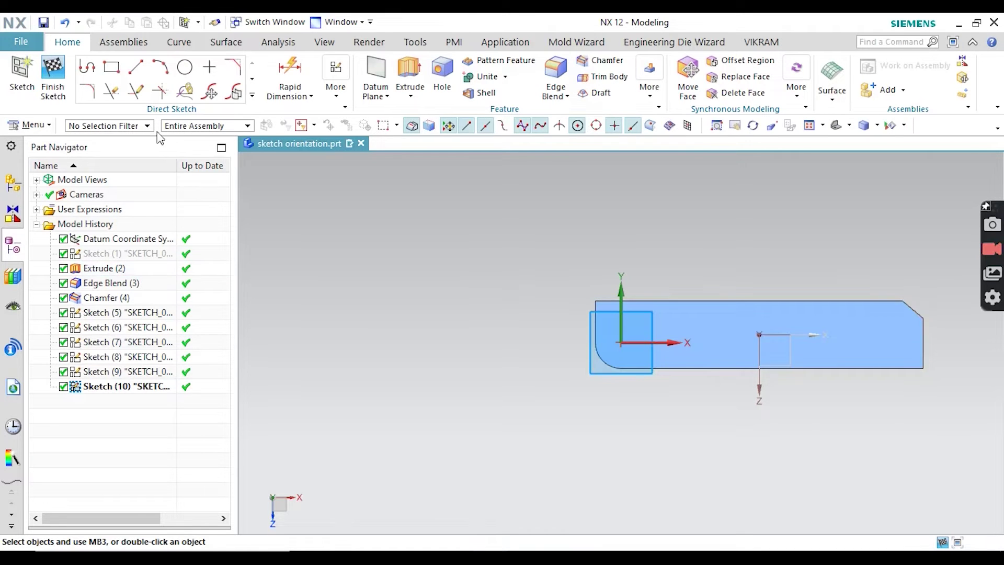
key("ctrl+q")
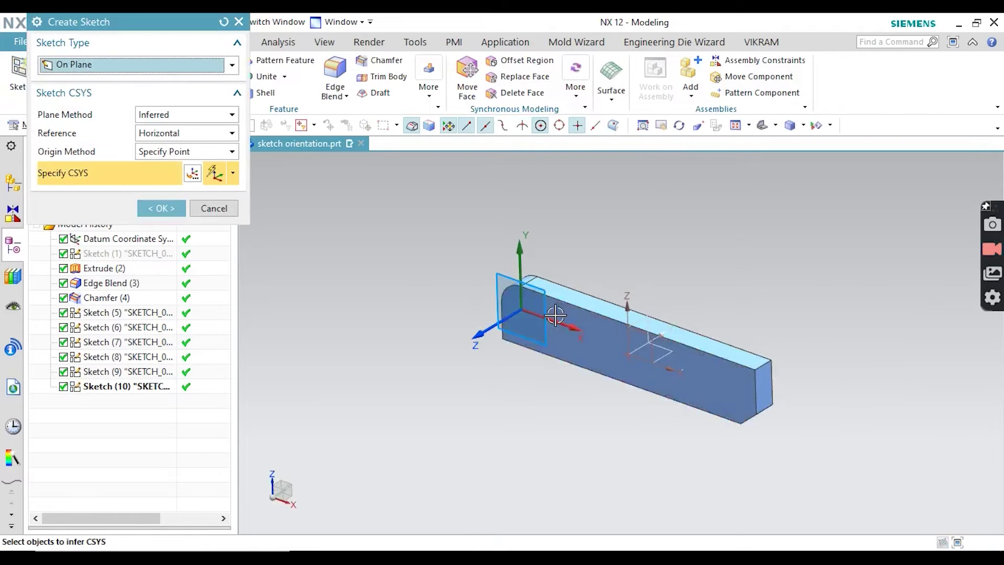
Step: Create another empty sketch on the front face, again flipping the plane's normal direction, and finish it
left_click(619, 397)
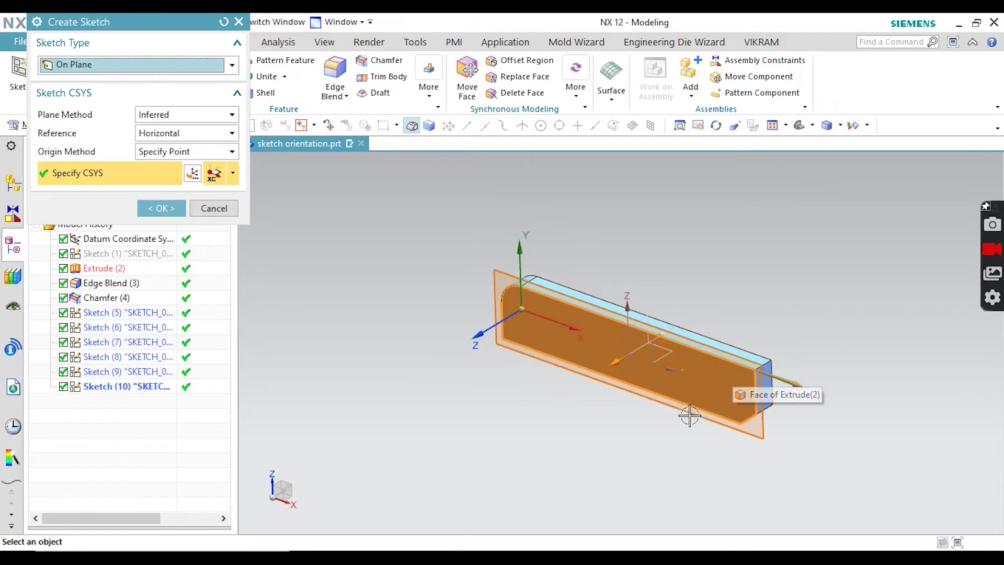
double_click(616, 369)
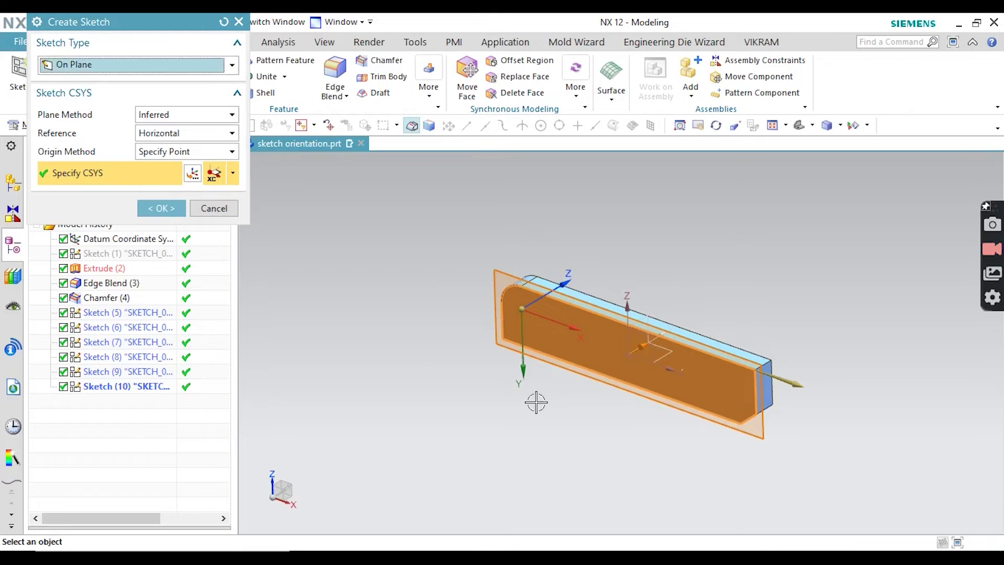
left_click(150, 207)
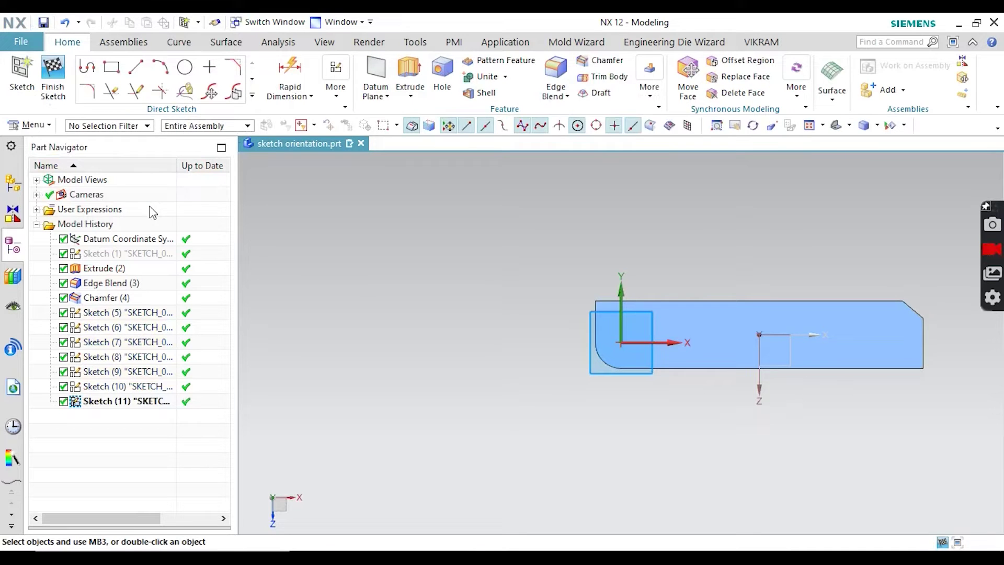
left_click(53, 78)
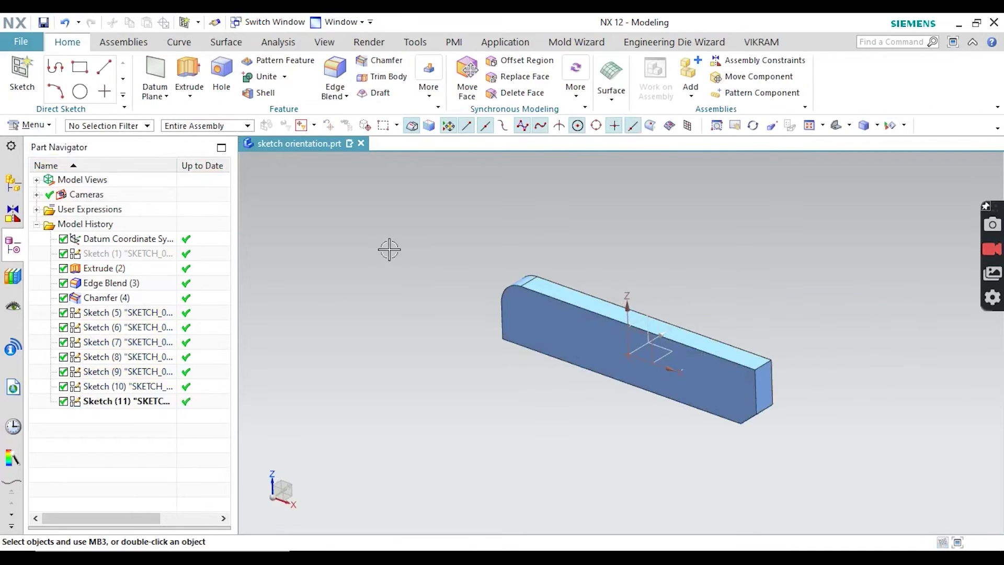
left_click(5, 86)
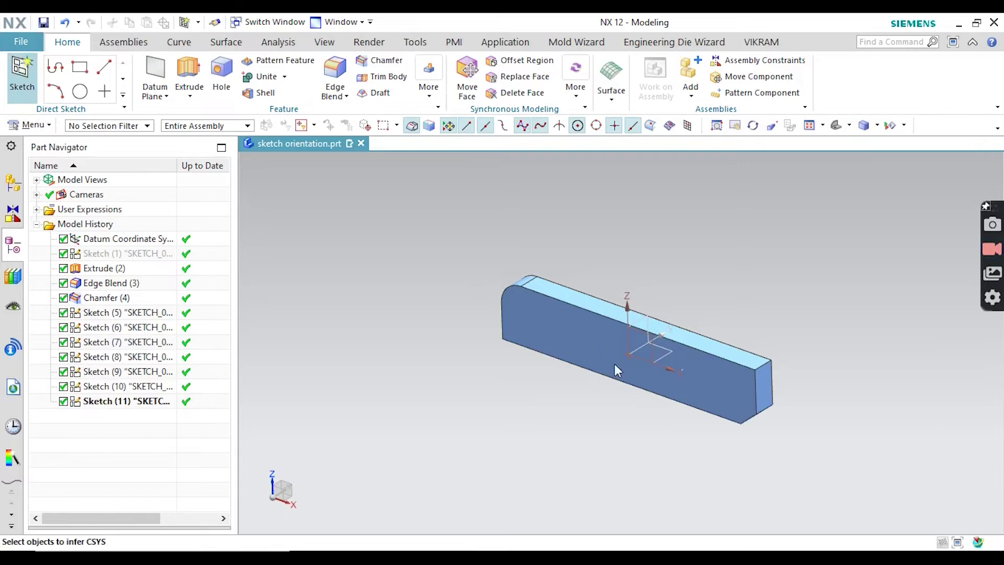
left_click(587, 330)
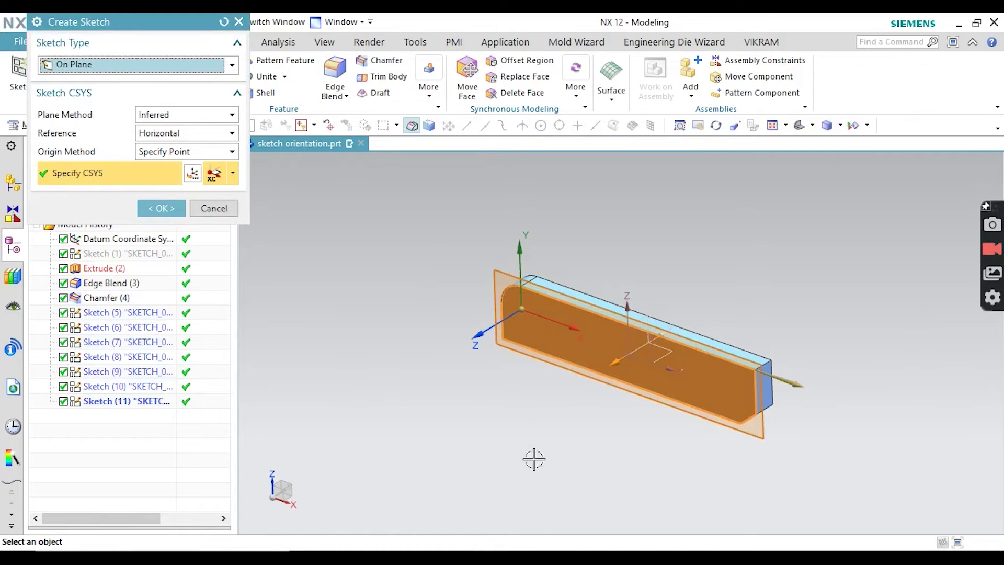
double_click(805, 381)
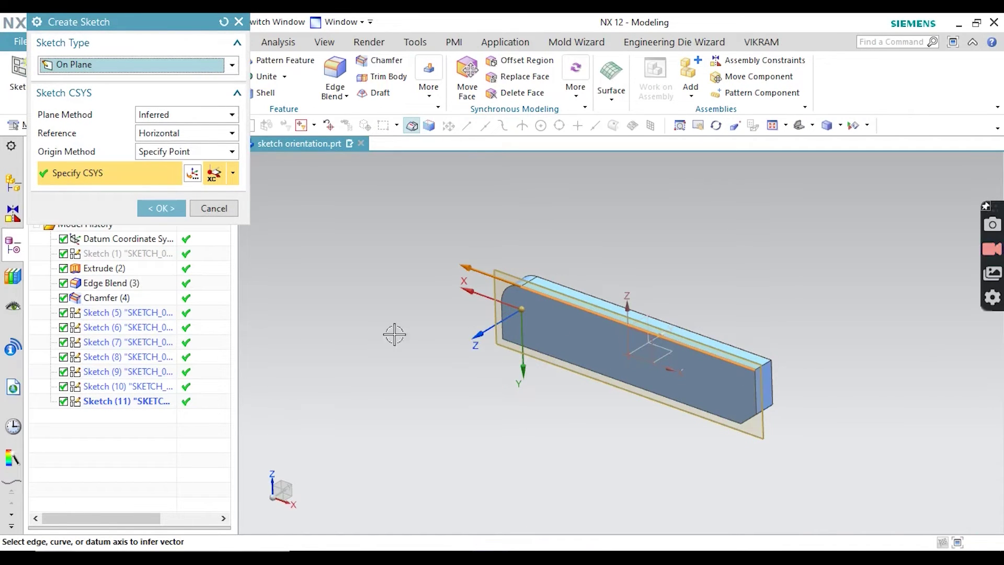
left_click(202, 207)
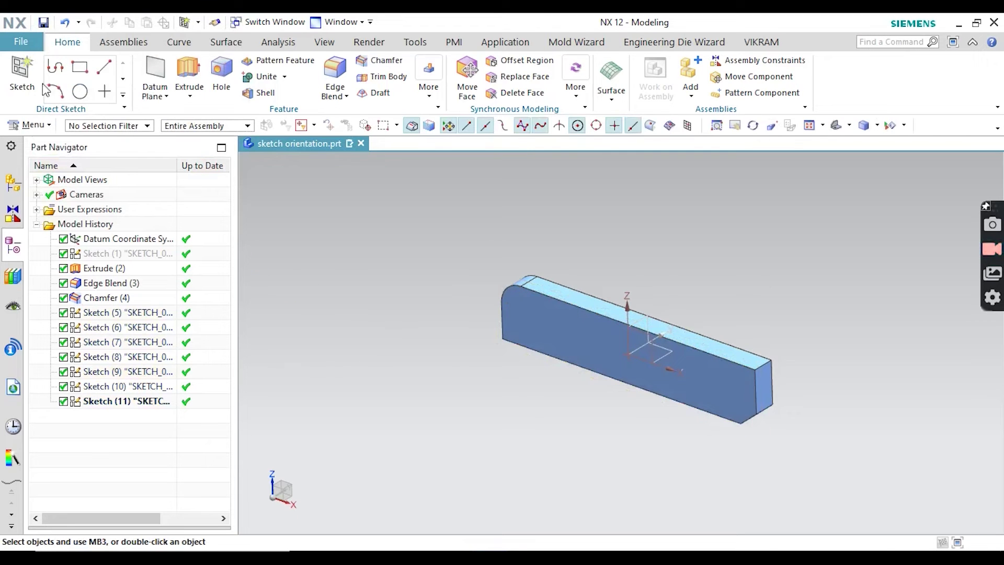
Step: Create an empty sketch on the block's front face with both the plane normal and the horizontal reference reversed, and finish it
left_click(26, 78)
left_click(567, 327)
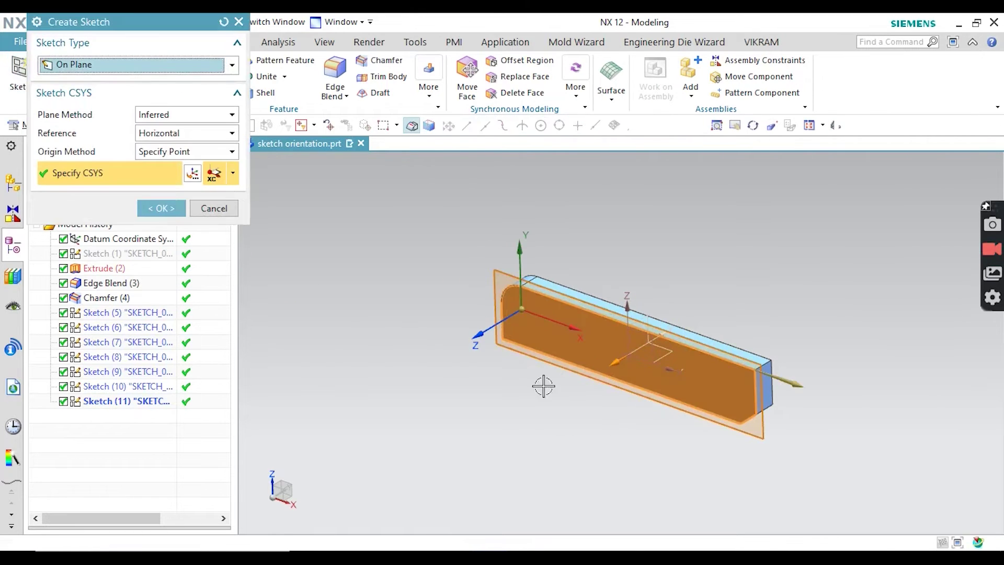
double_click(613, 364)
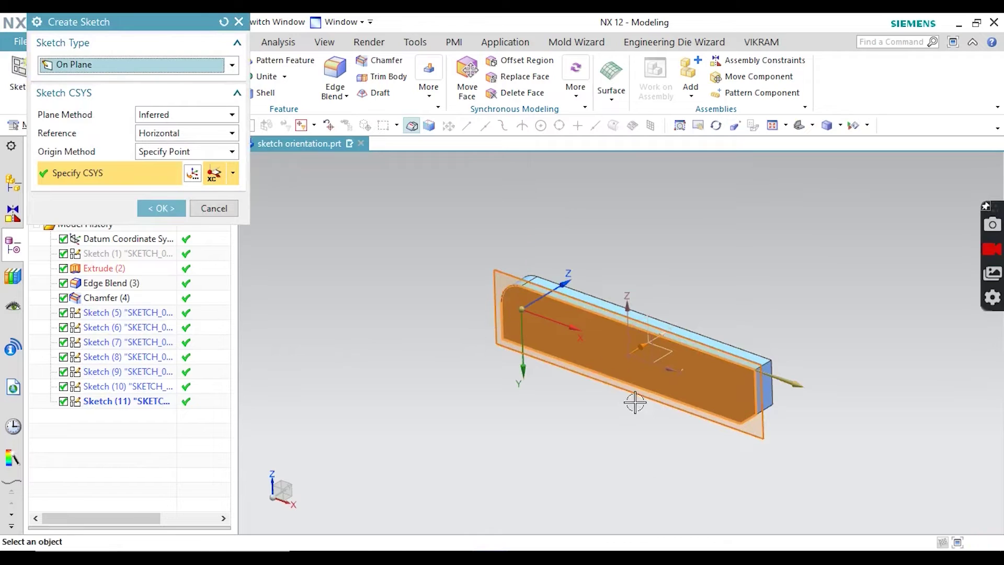
double_click(794, 381)
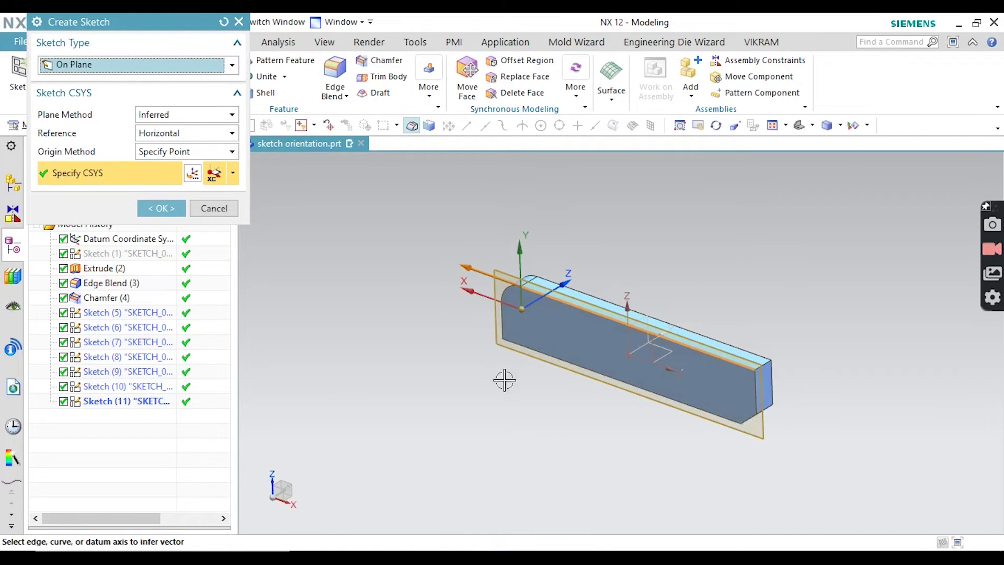
left_click(163, 209)
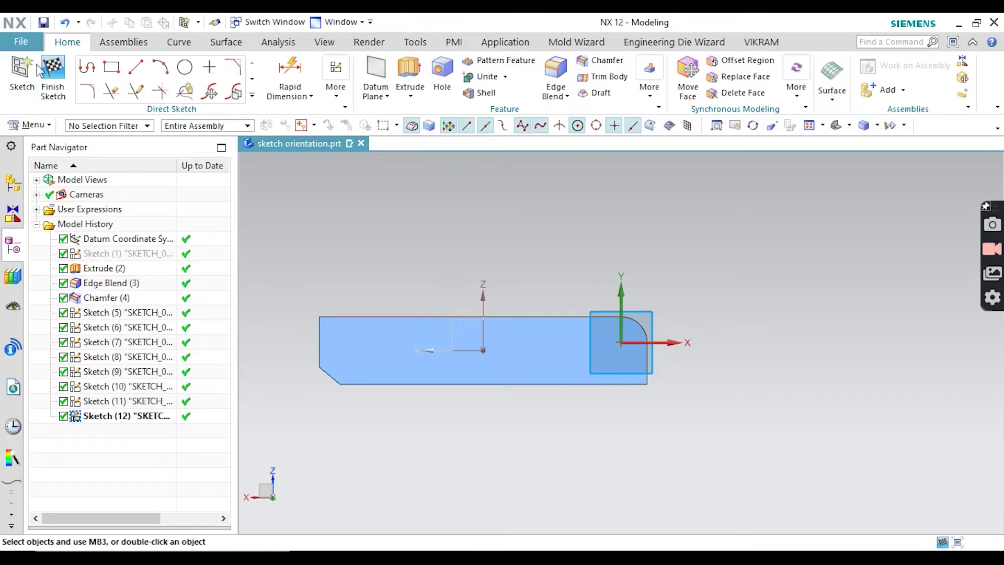
left_click(58, 72)
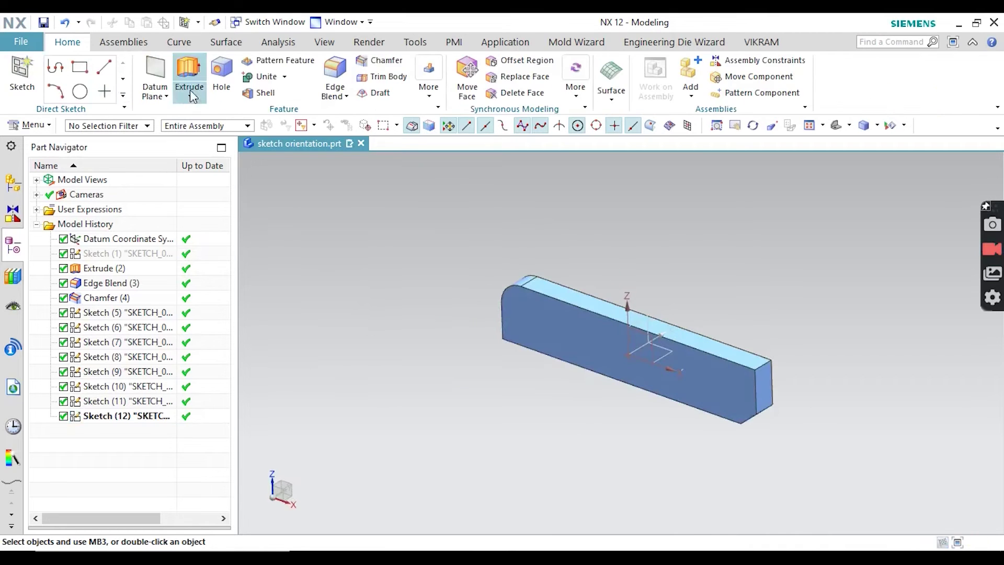
Step: Create another empty front-face sketch, again flipping both the plane normal and the X axis direction, and finish it
left_click(22, 72)
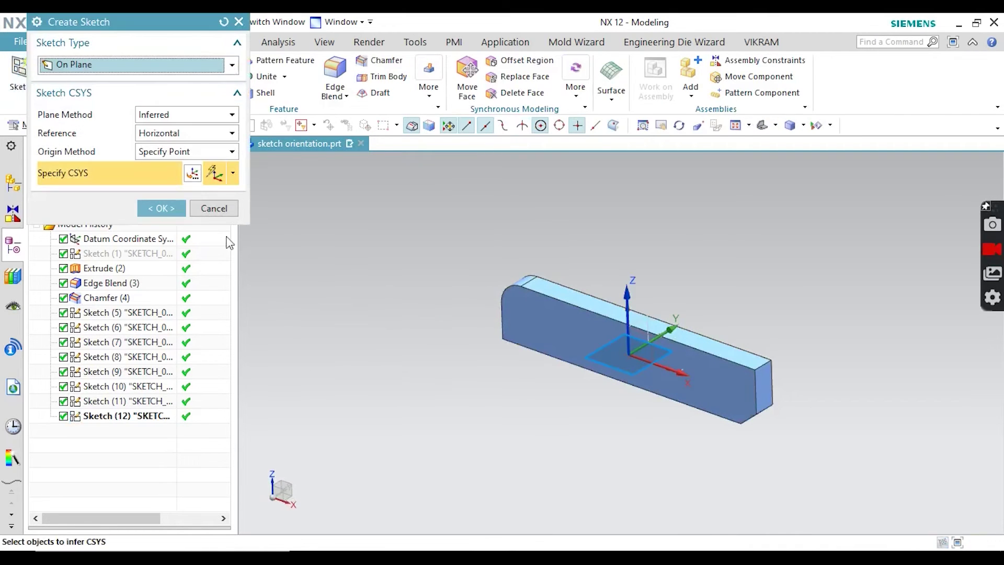
left_click(578, 327)
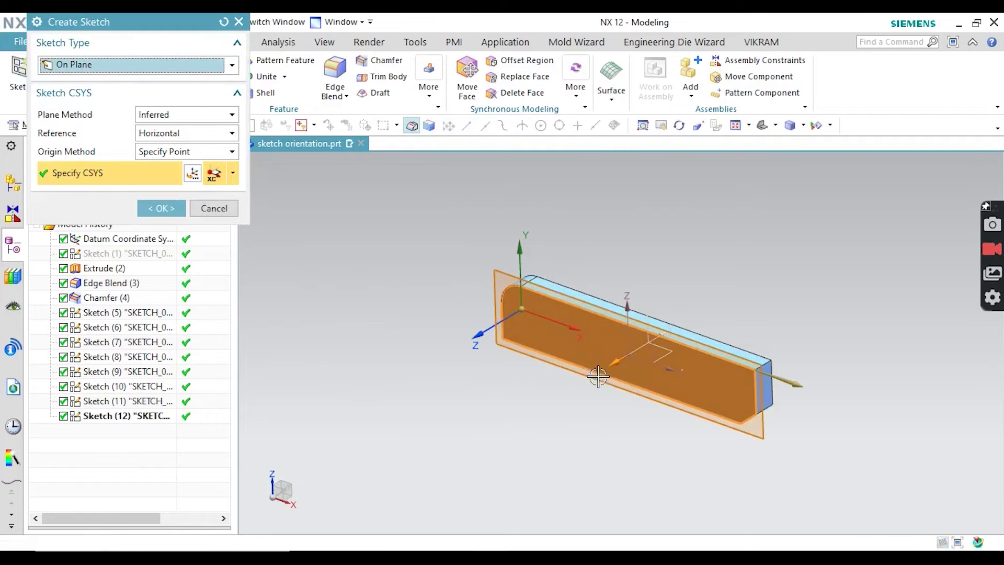
double_click(586, 401)
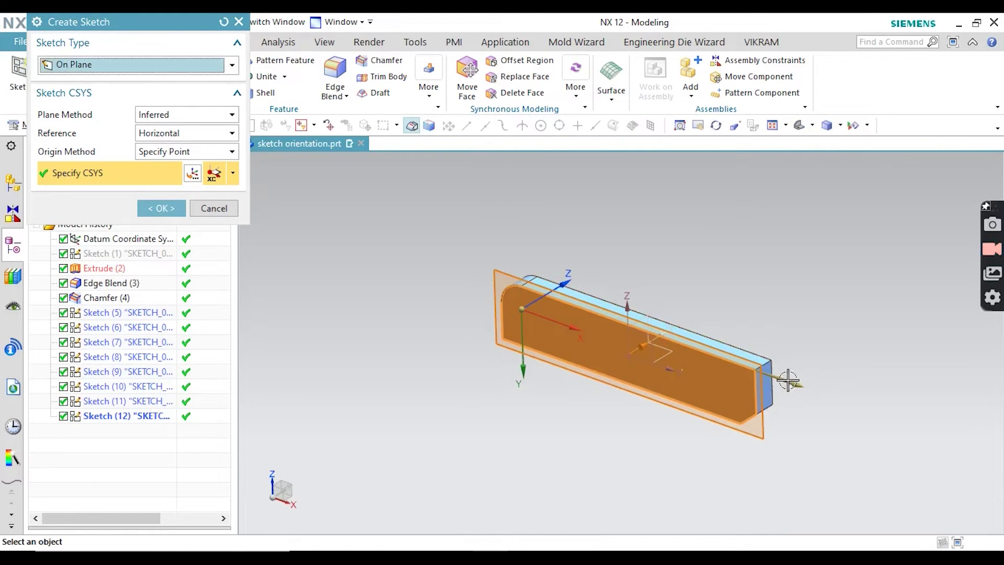
double_click(805, 391)
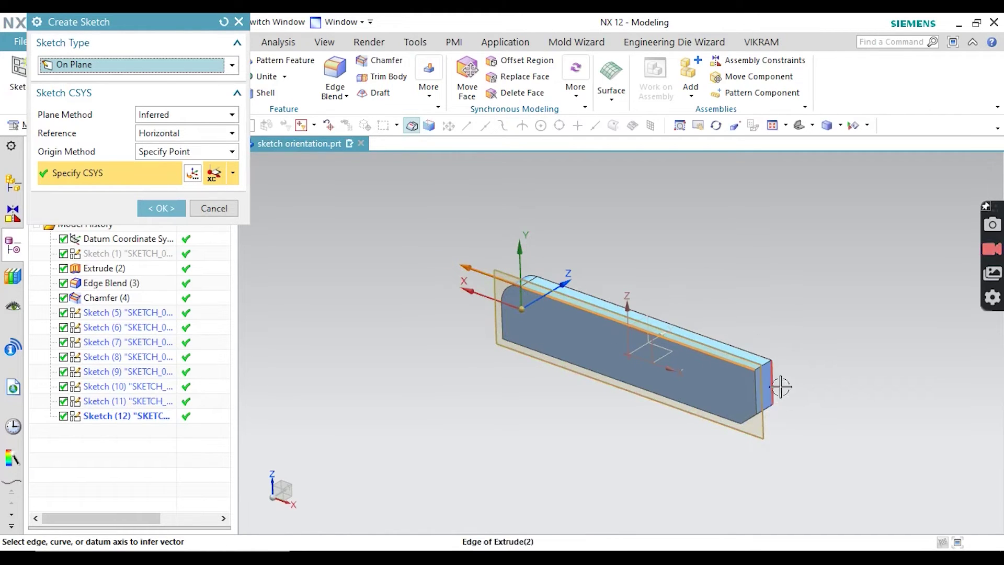
left_click(158, 209)
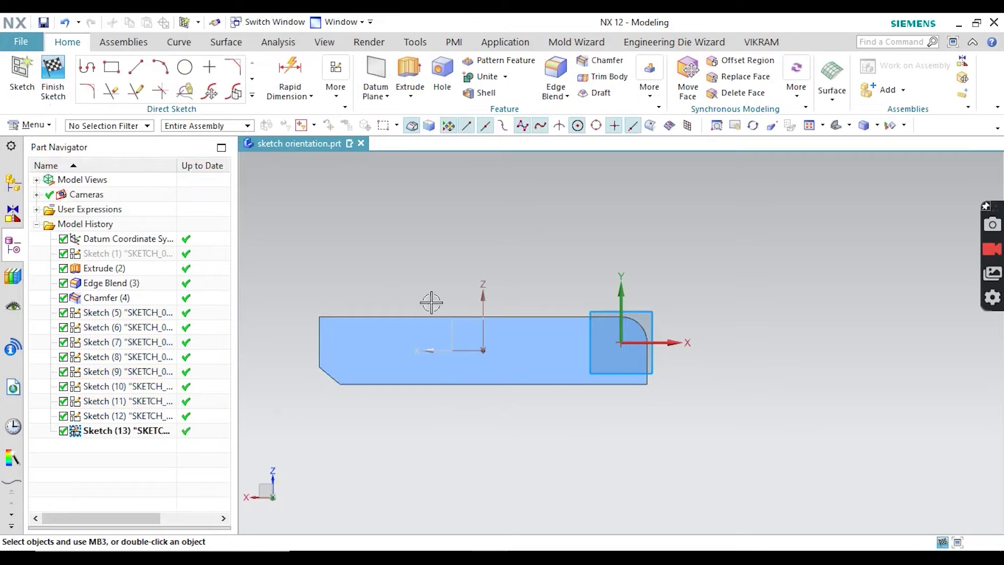
left_click(52, 81)
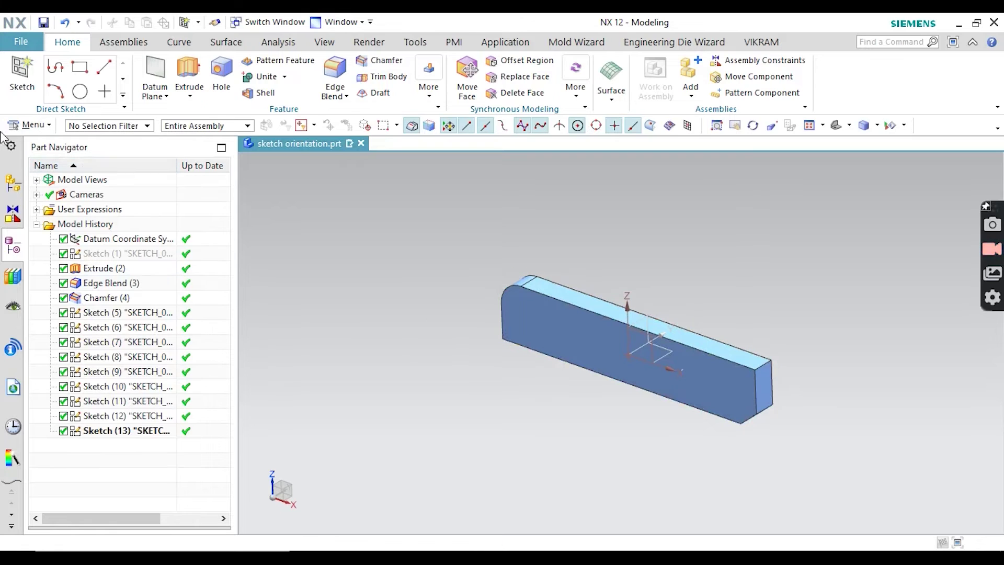
left_click(22, 74)
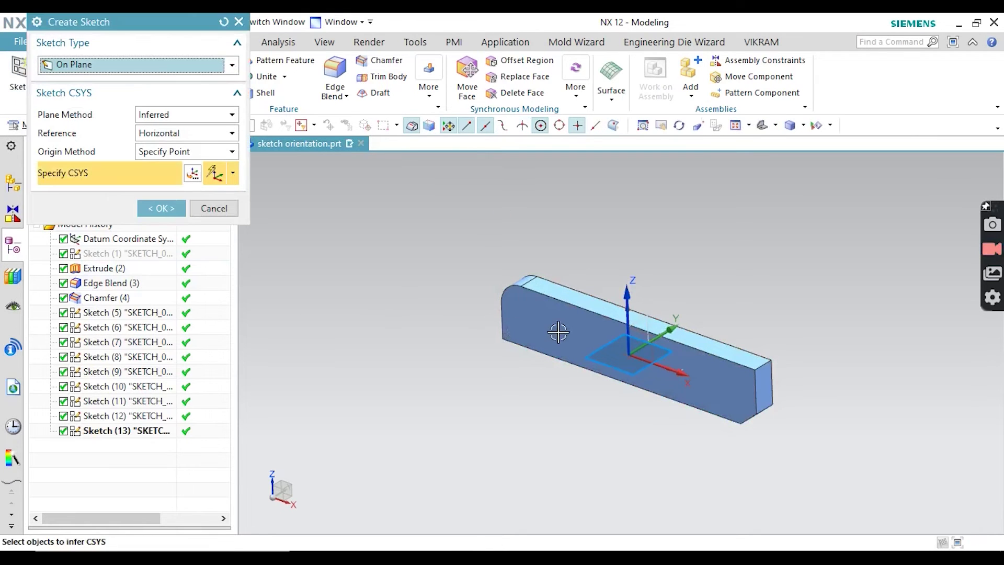
left_click(615, 357)
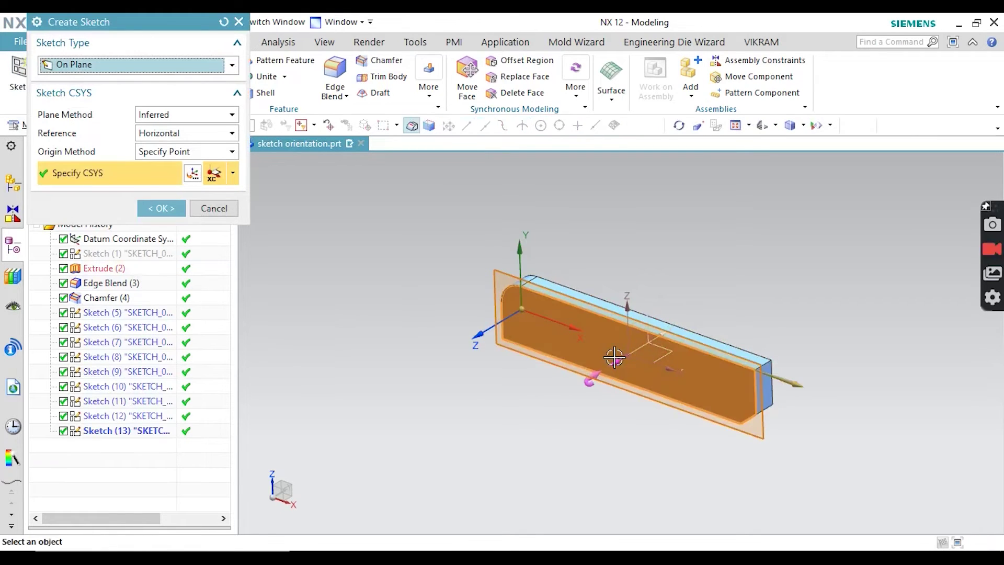
left_click(213, 209)
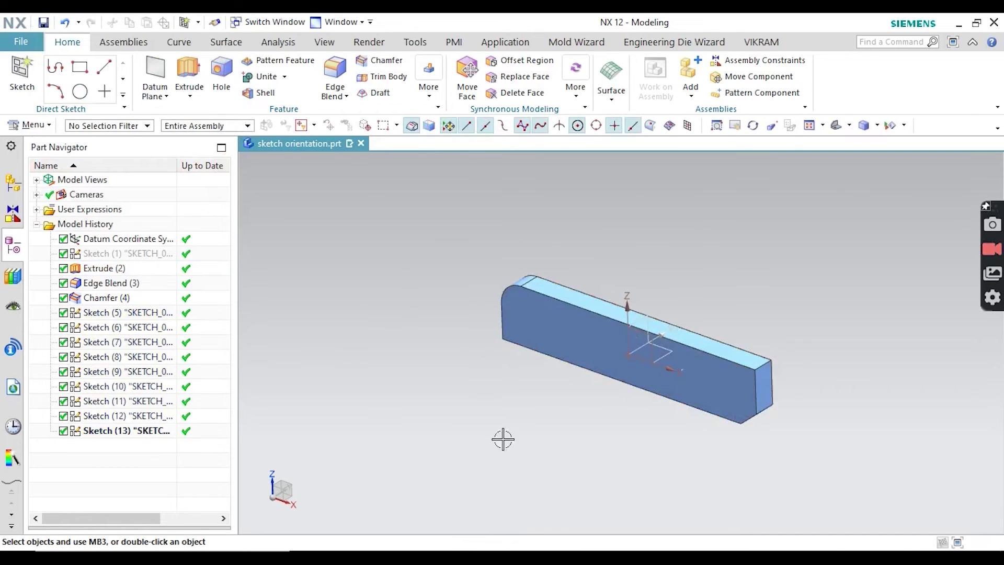
left_click_drag(404, 366, 596, 406)
left_click_drag(362, 185, 417, 470)
left_click_drag(500, 249, 562, 453)
left_click_drag(733, 324, 753, 289)
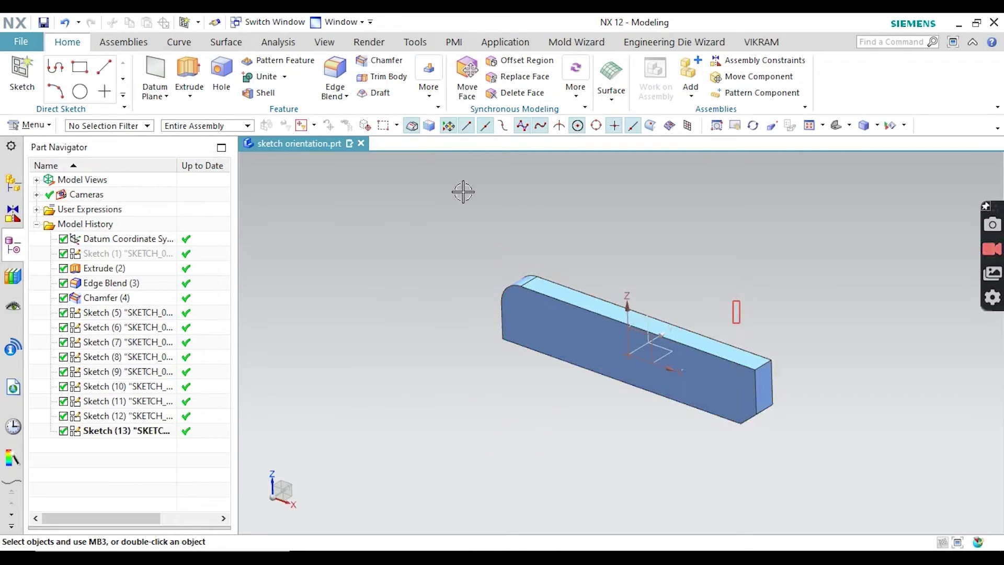
left_click_drag(468, 171, 531, 222)
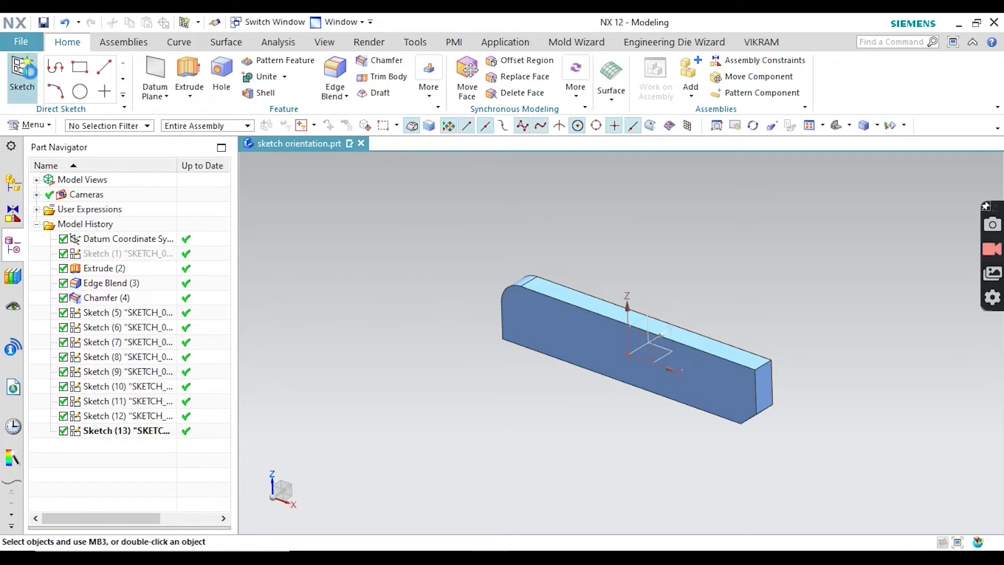
Step: Create a sketch on the block's front face, defining its CSYS with the X axis along the ZC vector
left_click(29, 72)
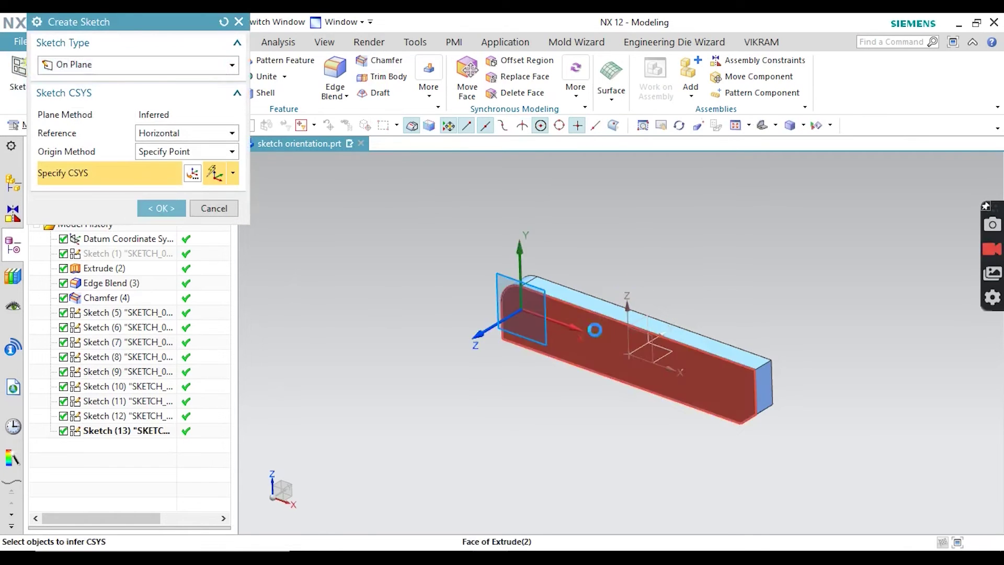
left_click(595, 330)
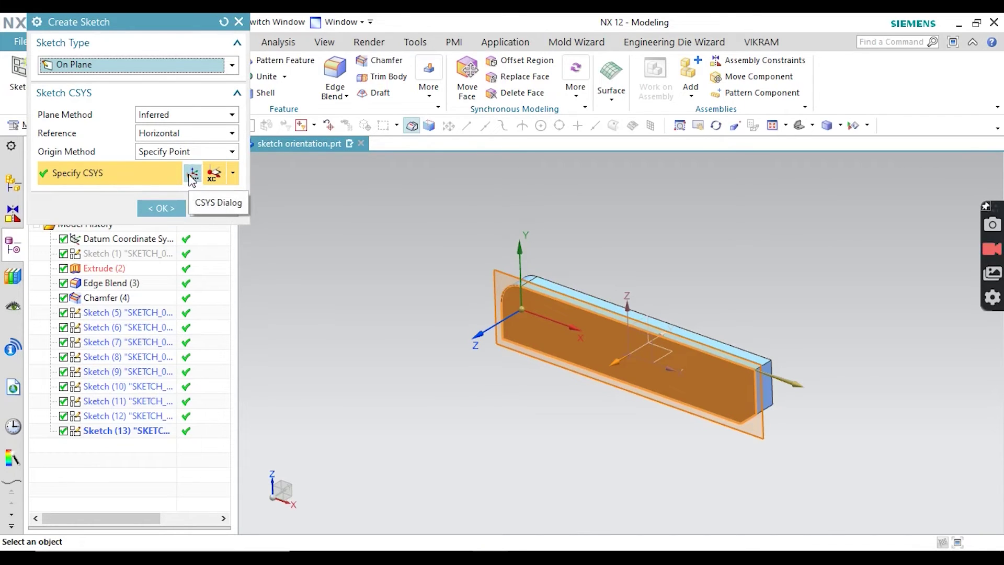
key("Escape")
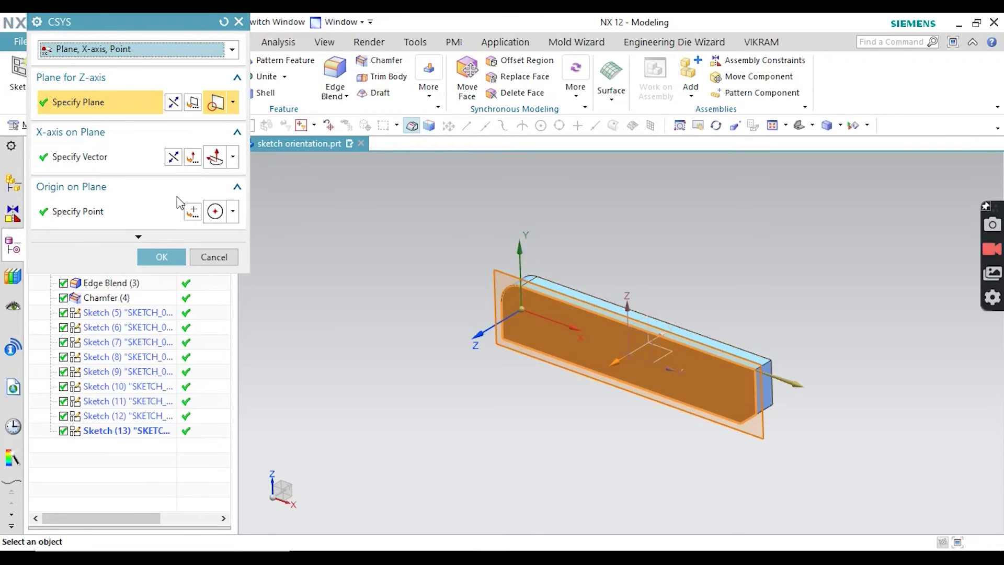
left_click(233, 157)
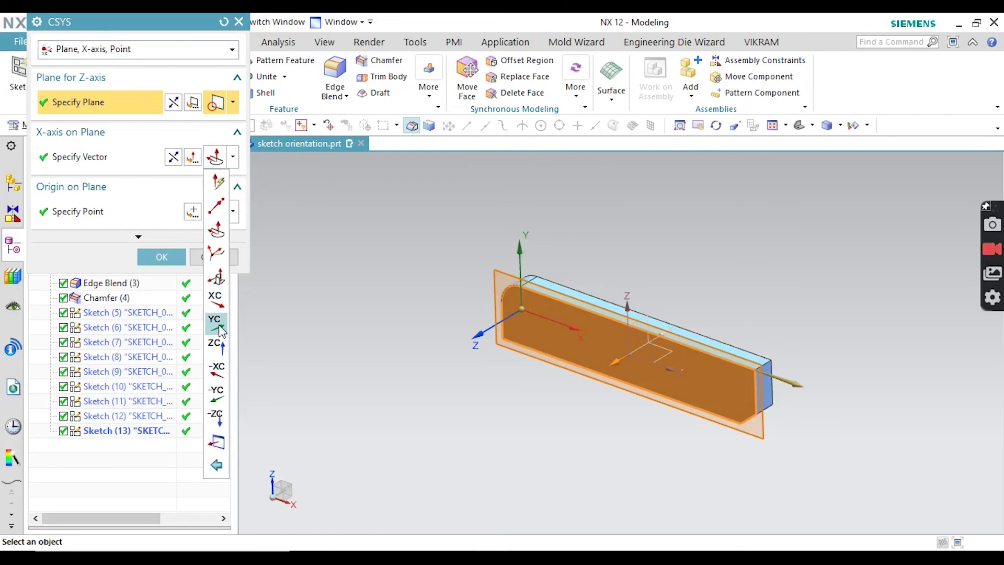
left_click(216, 345)
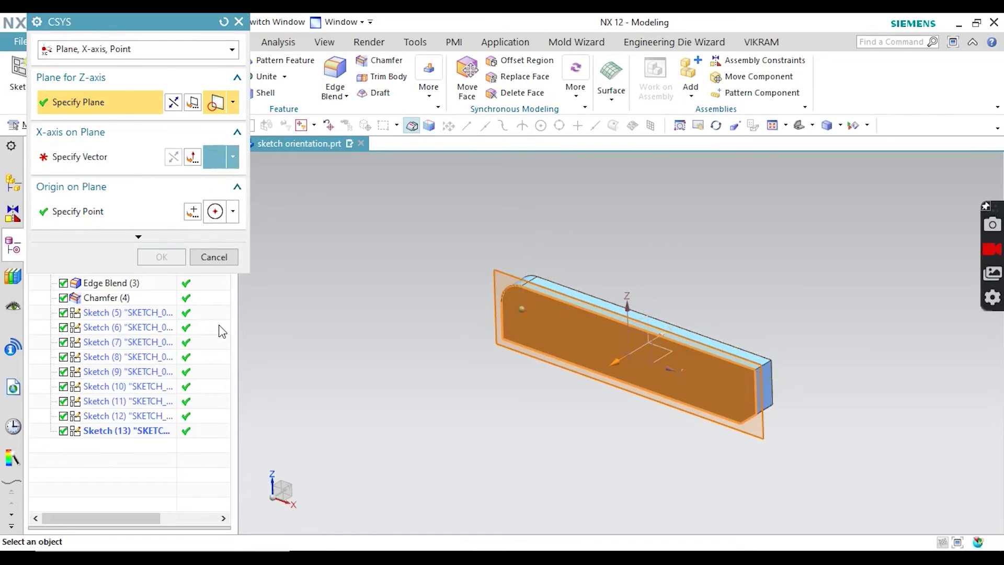
left_click(233, 157)
left_click(219, 184)
left_click(232, 157)
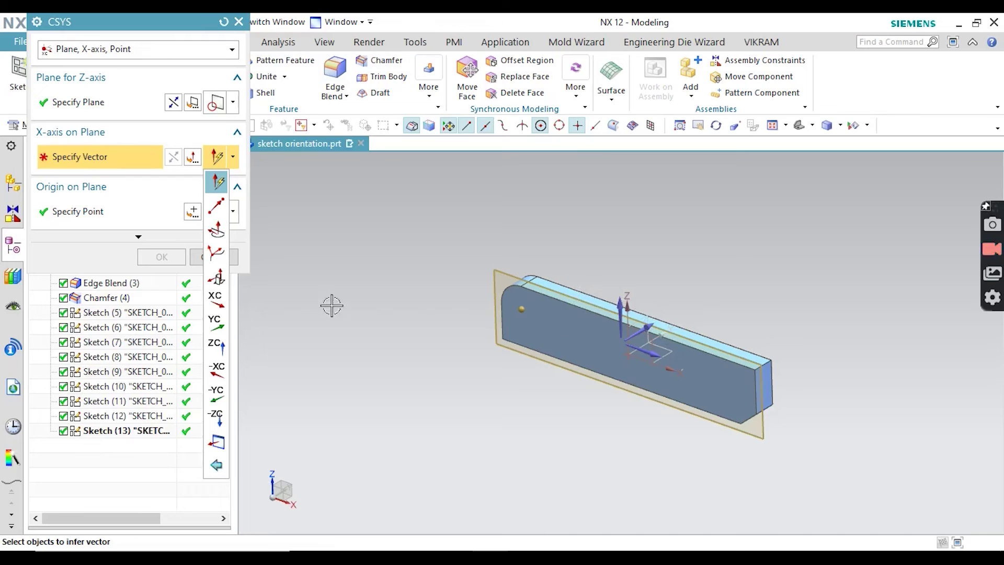
left_click(220, 352)
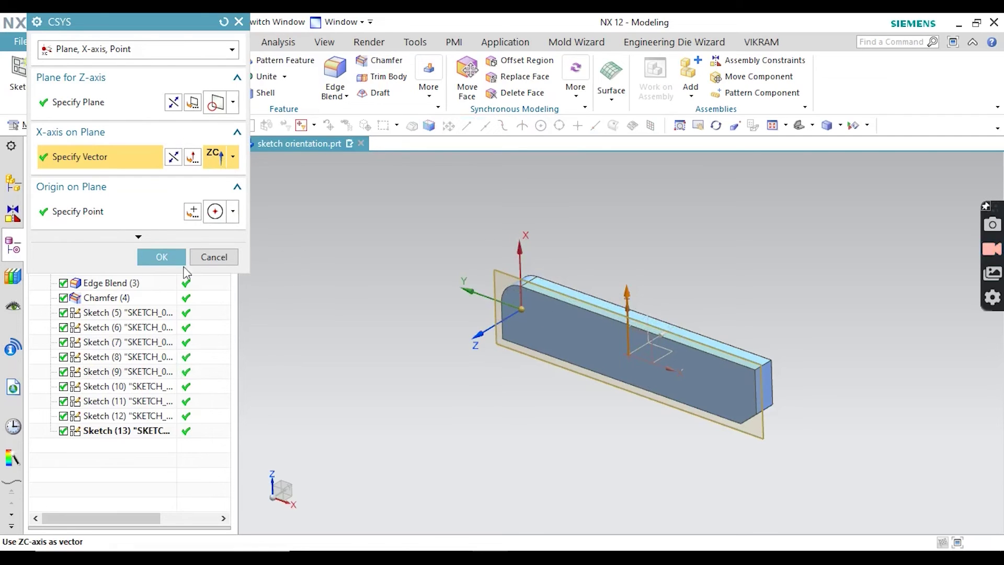
left_click(161, 259)
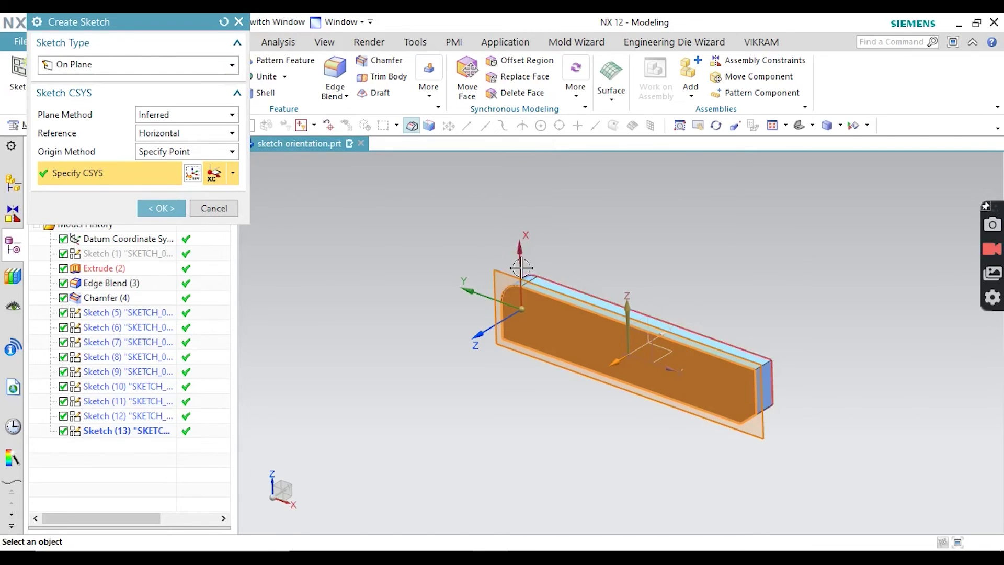
left_click(161, 208)
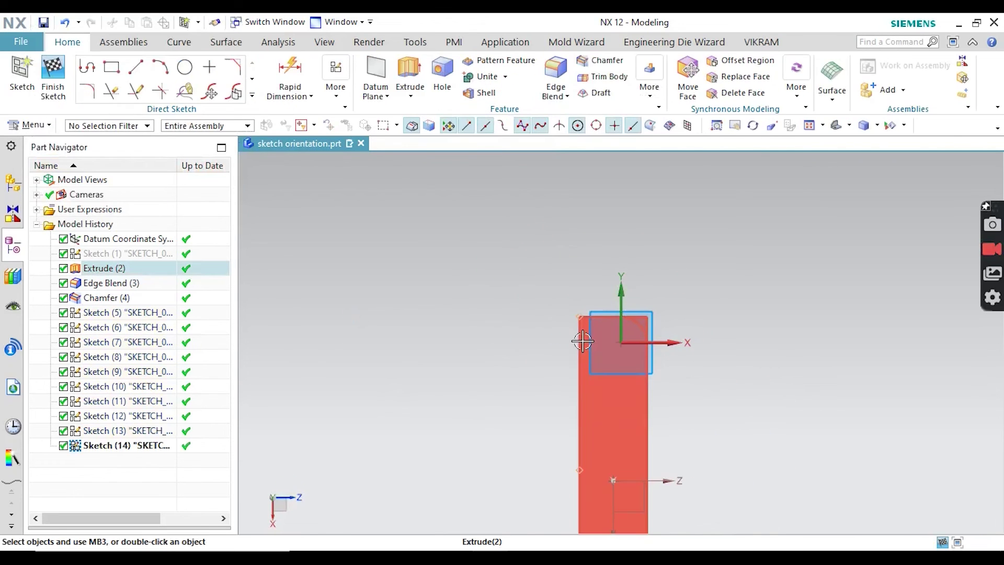
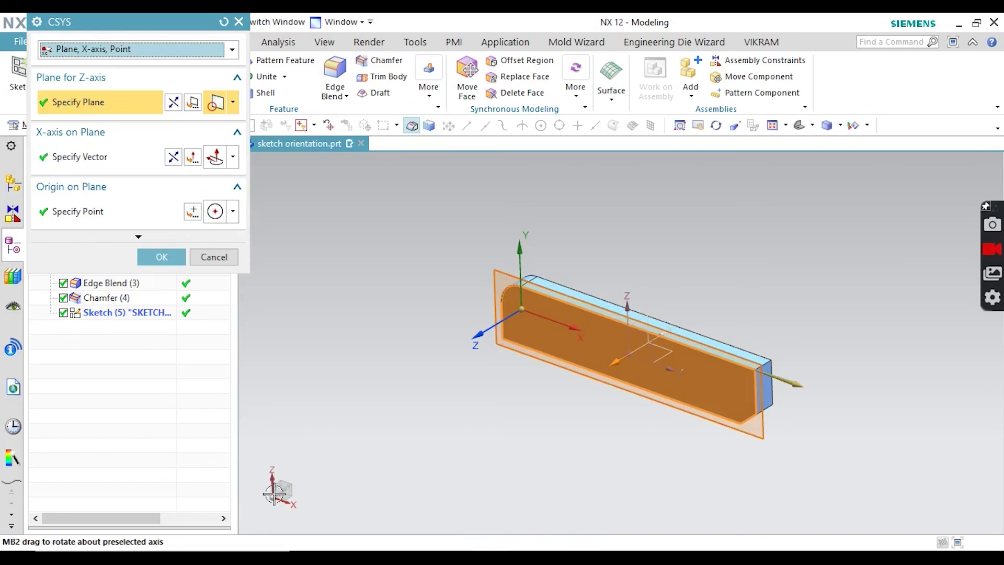
Step: Set the front-face sketch's X axis to the ZC vector, create the empty sketch with that orientation, and finish it
left_click(233, 158)
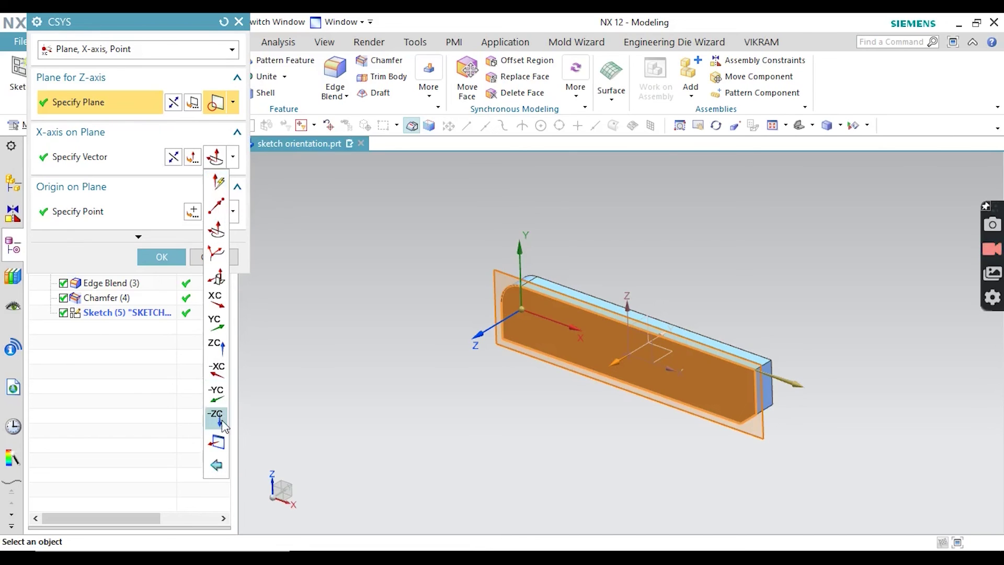
left_click(219, 349)
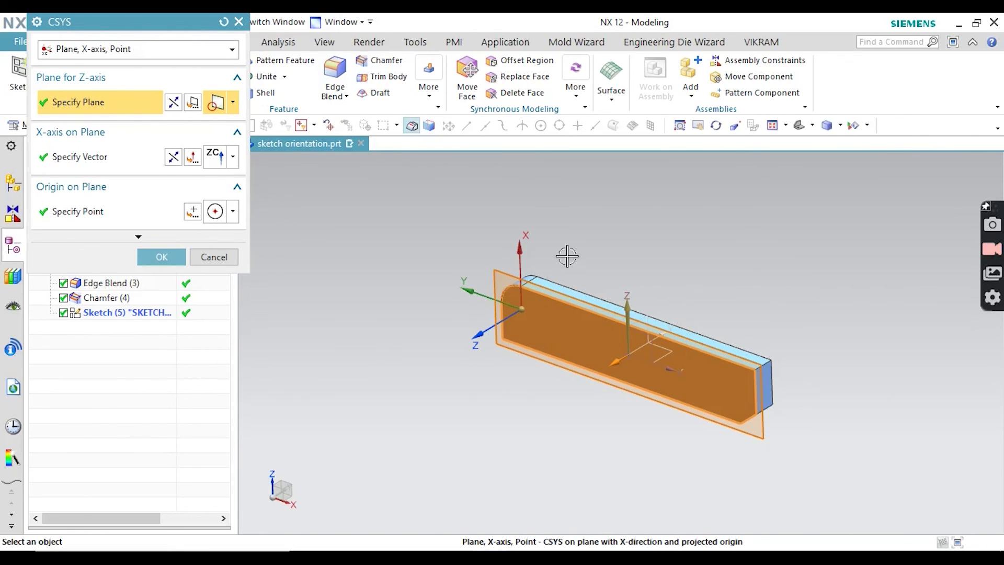
left_click(145, 255)
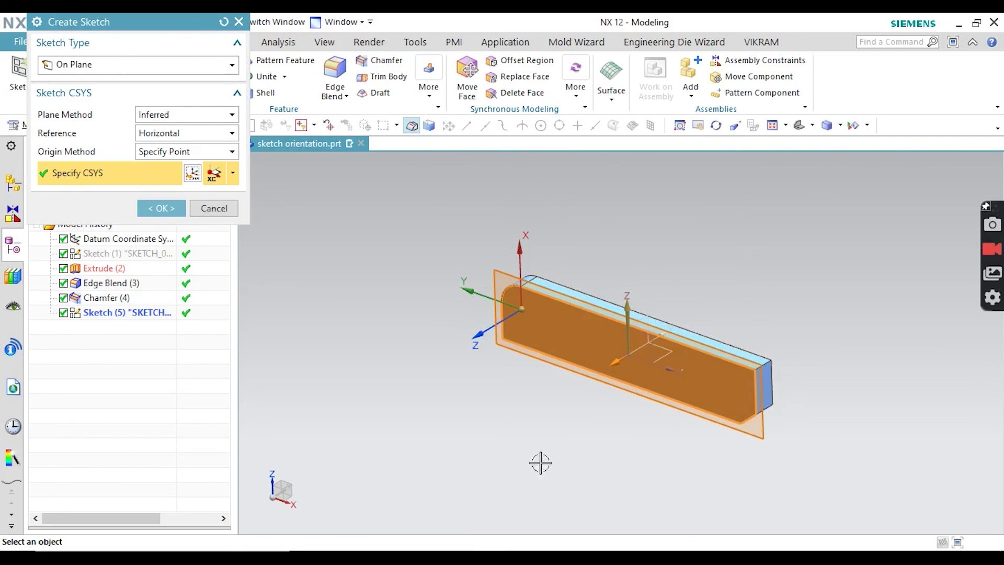
left_click(160, 208)
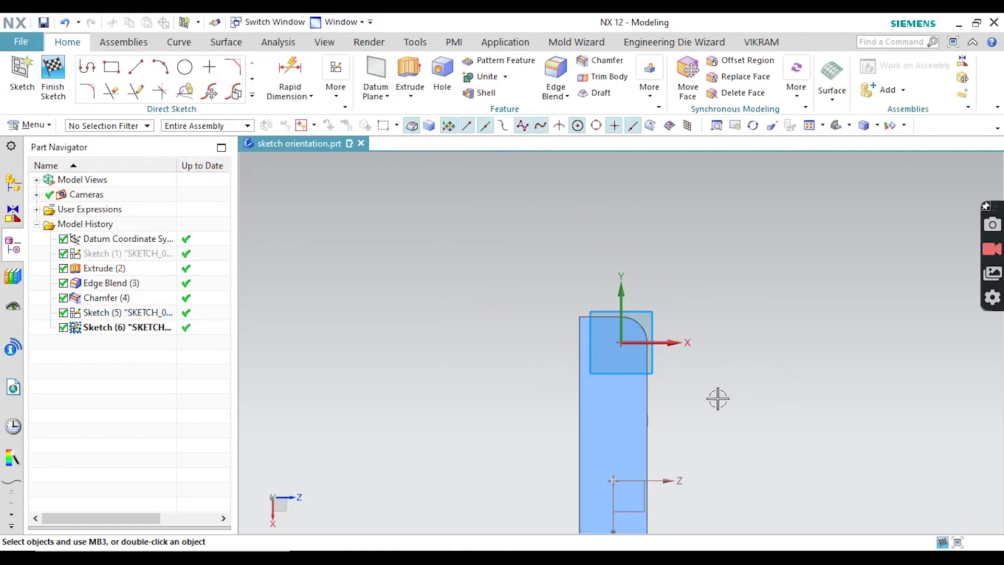
left_click(51, 80)
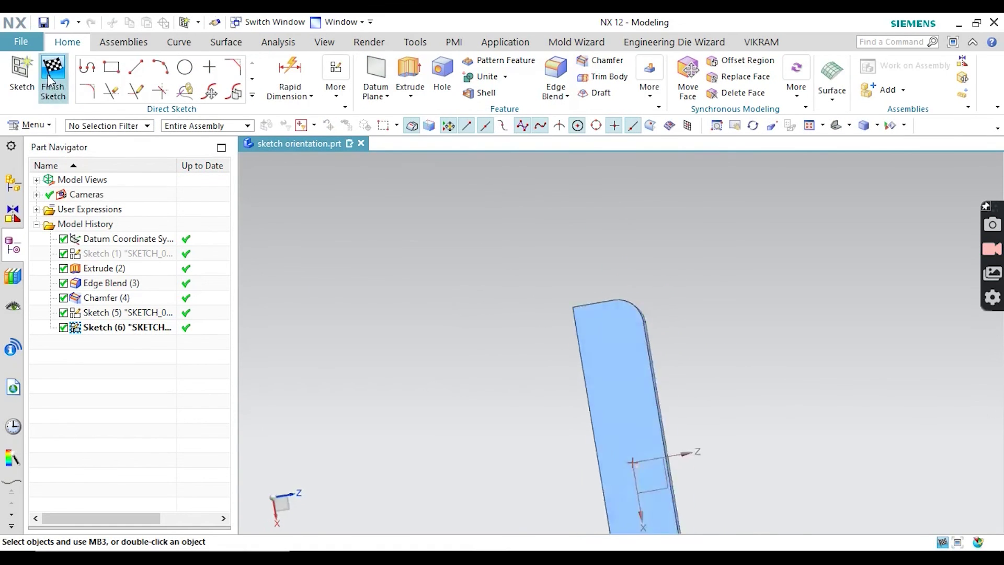